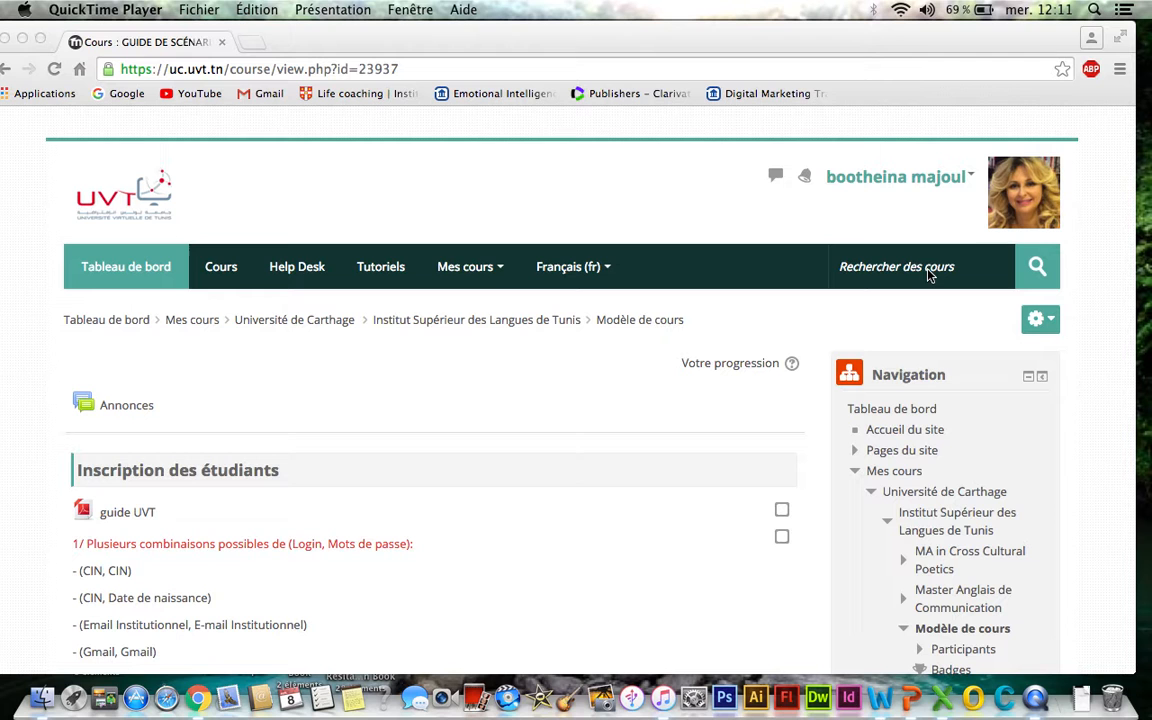
- Turn on editing mode for the course from its settings menu
left_click(1047, 326)
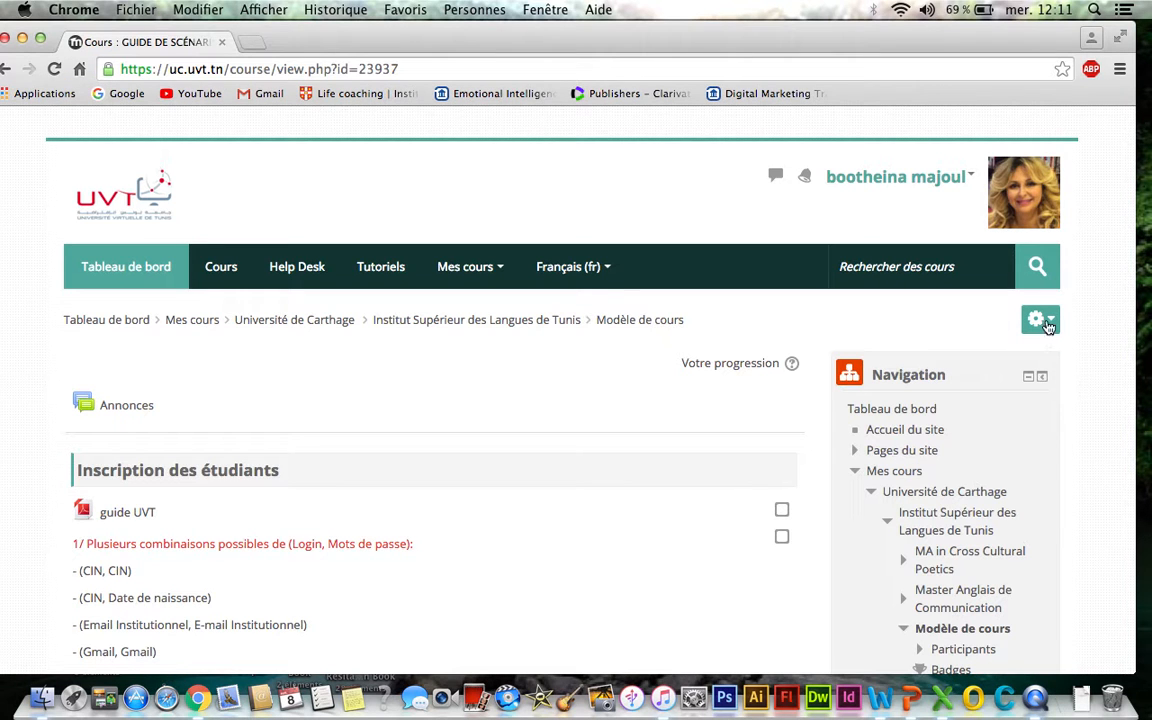
left_click(1047, 326)
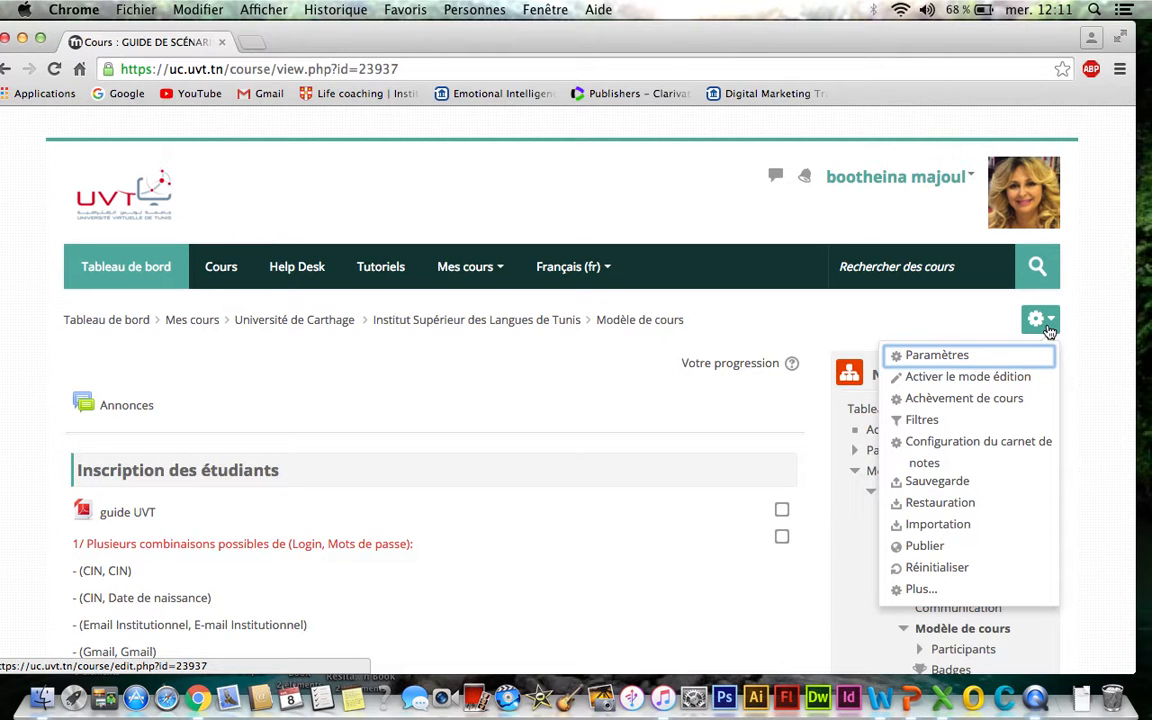
left_click(996, 380)
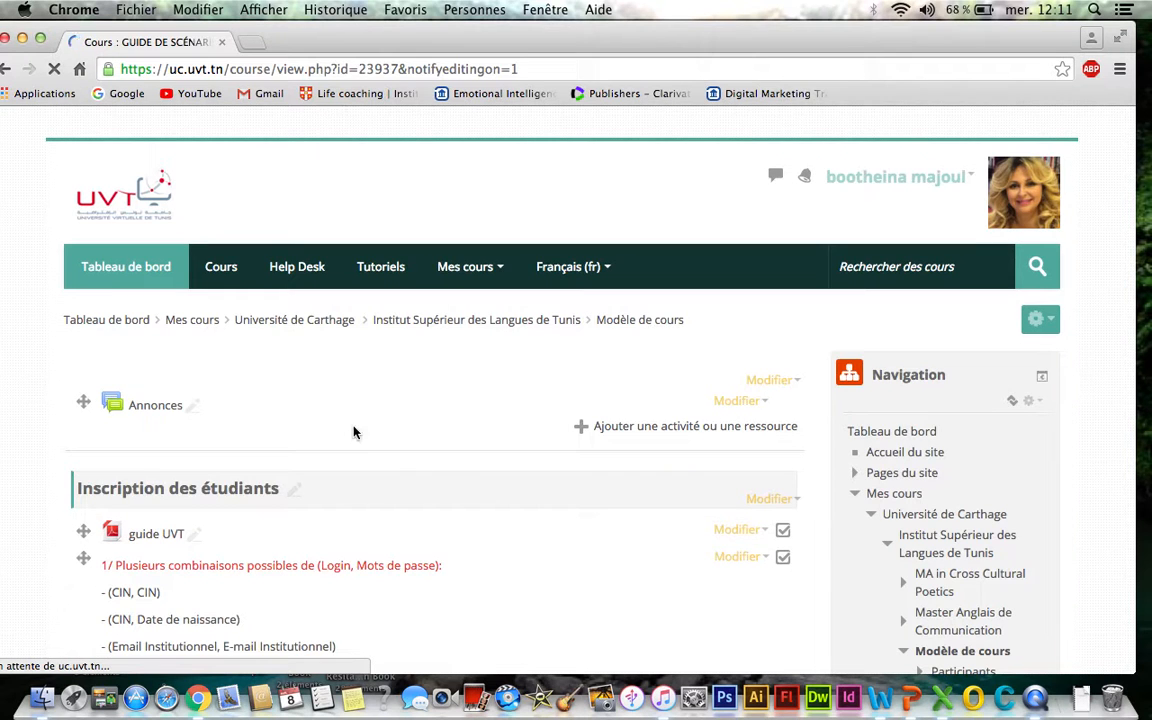
- Open the editing form for Section 4 of the course
scroll(353, 432, "down", 2)
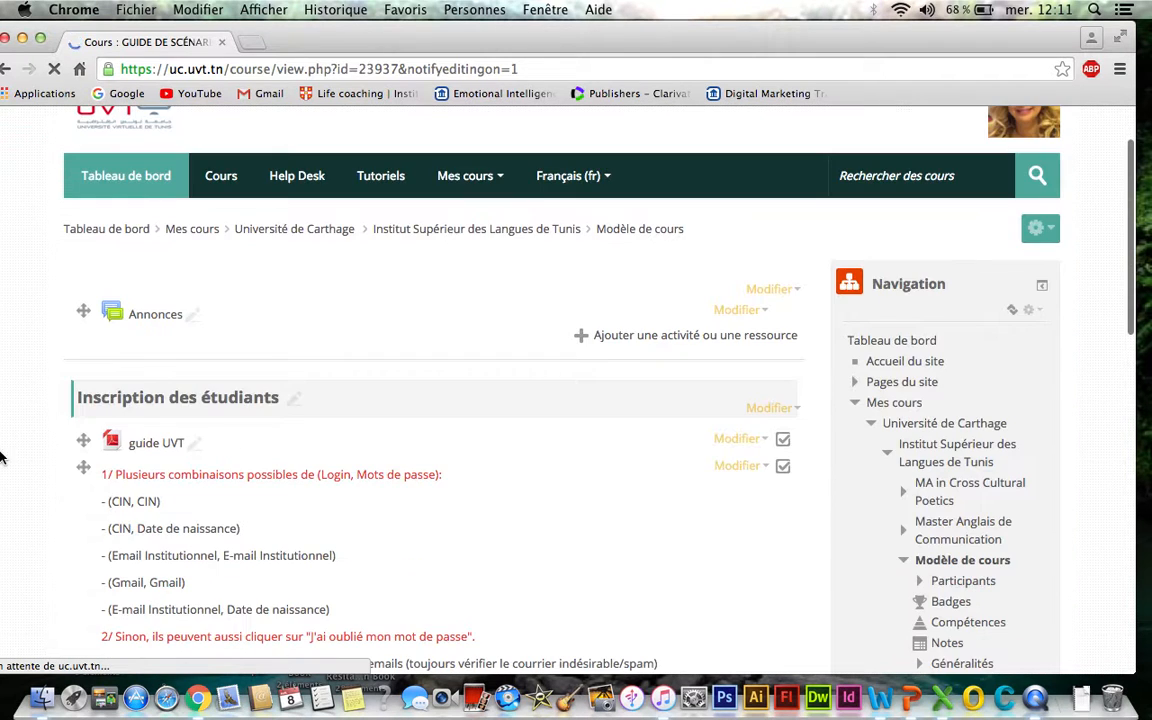
scroll(0, 457, "down", 3)
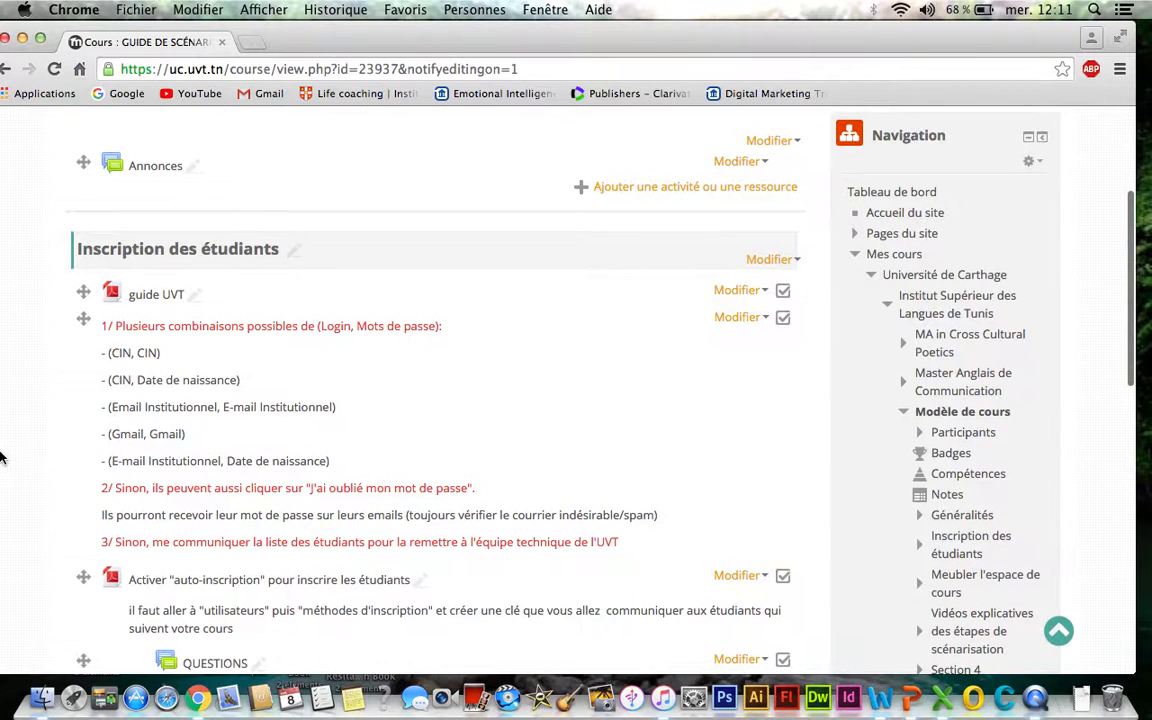
scroll(43, 468, "down", 3)
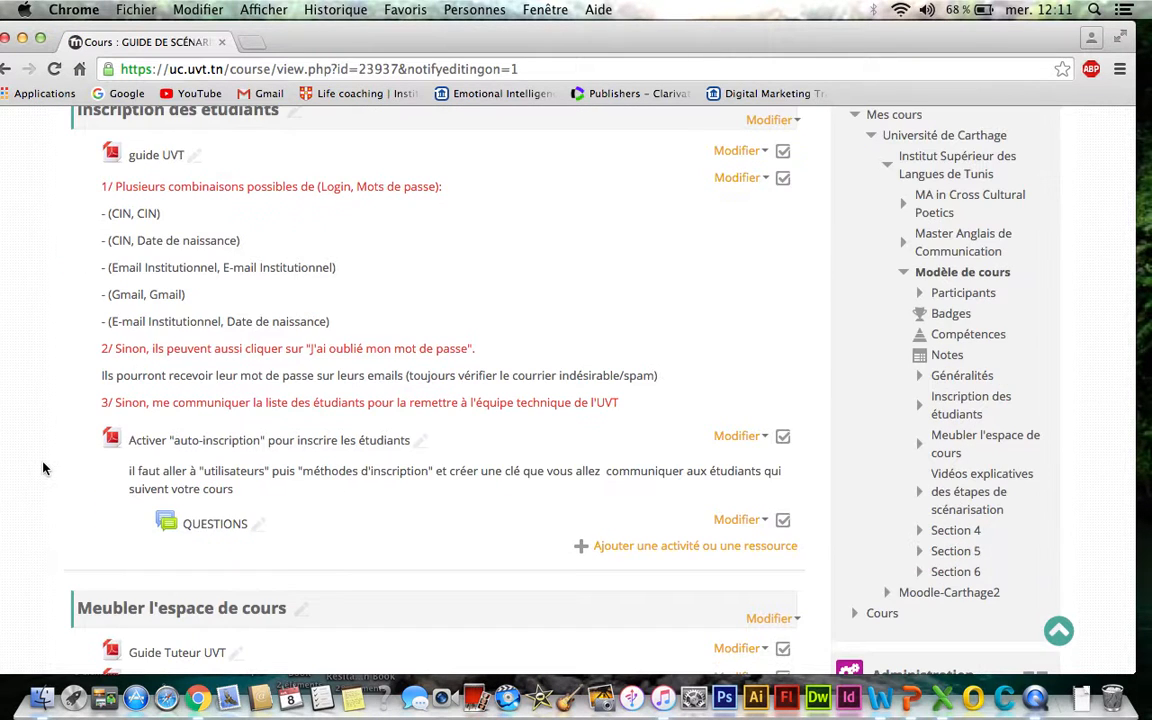
scroll(43, 468, "down", 10)
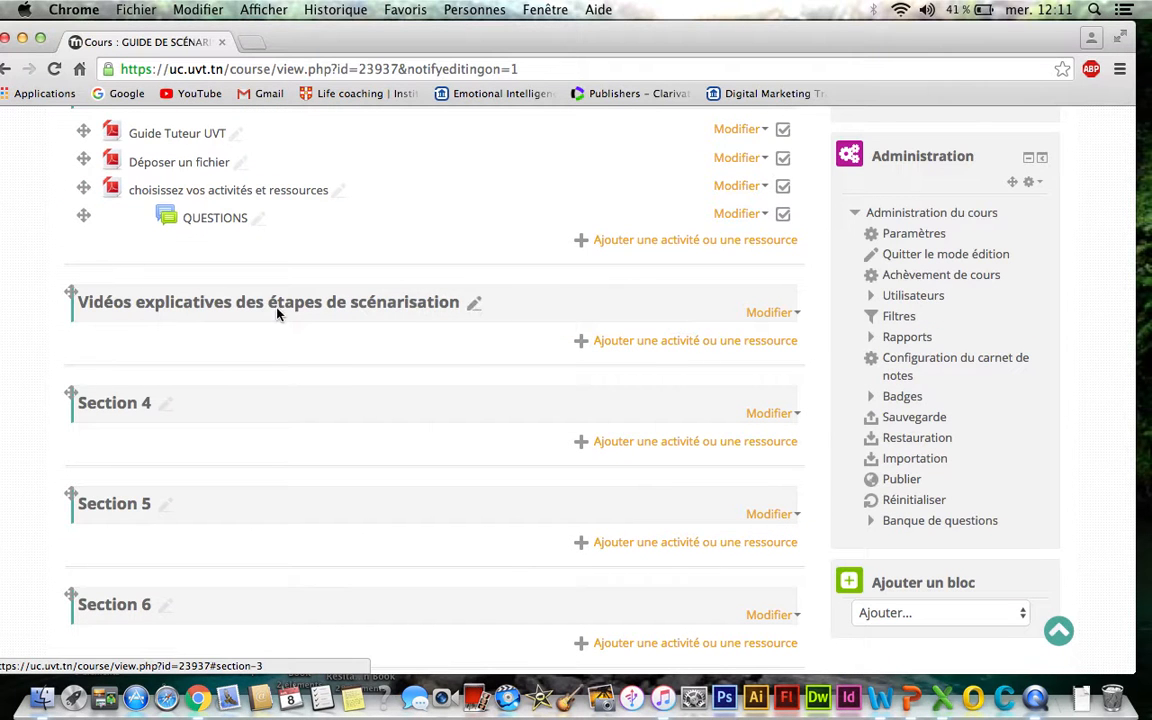
scroll(34, 420, "down", 3)
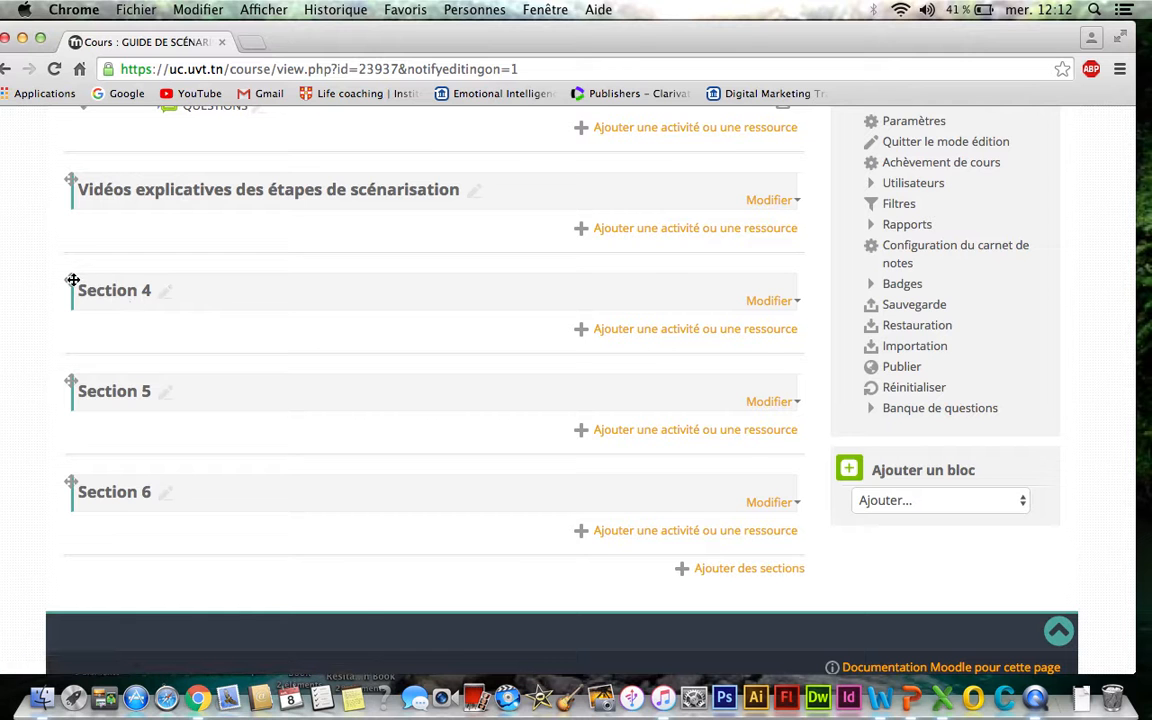
left_click_drag(73, 280, 72, 432)
left_click(796, 302)
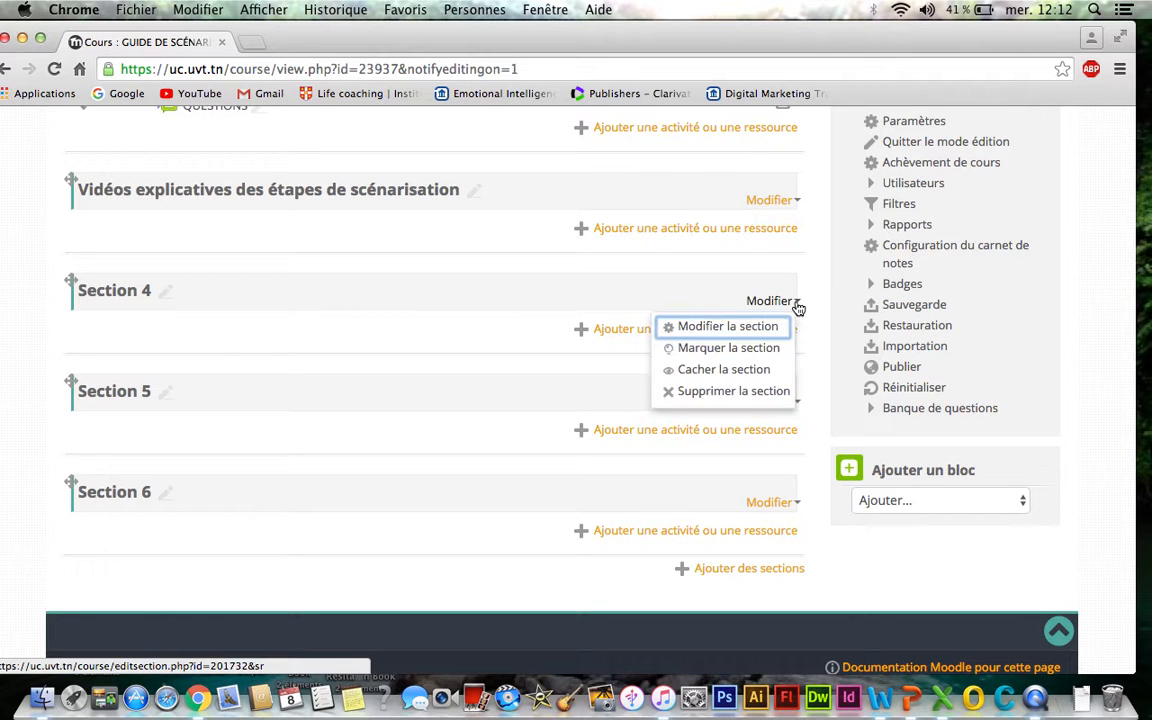
left_click(733, 336)
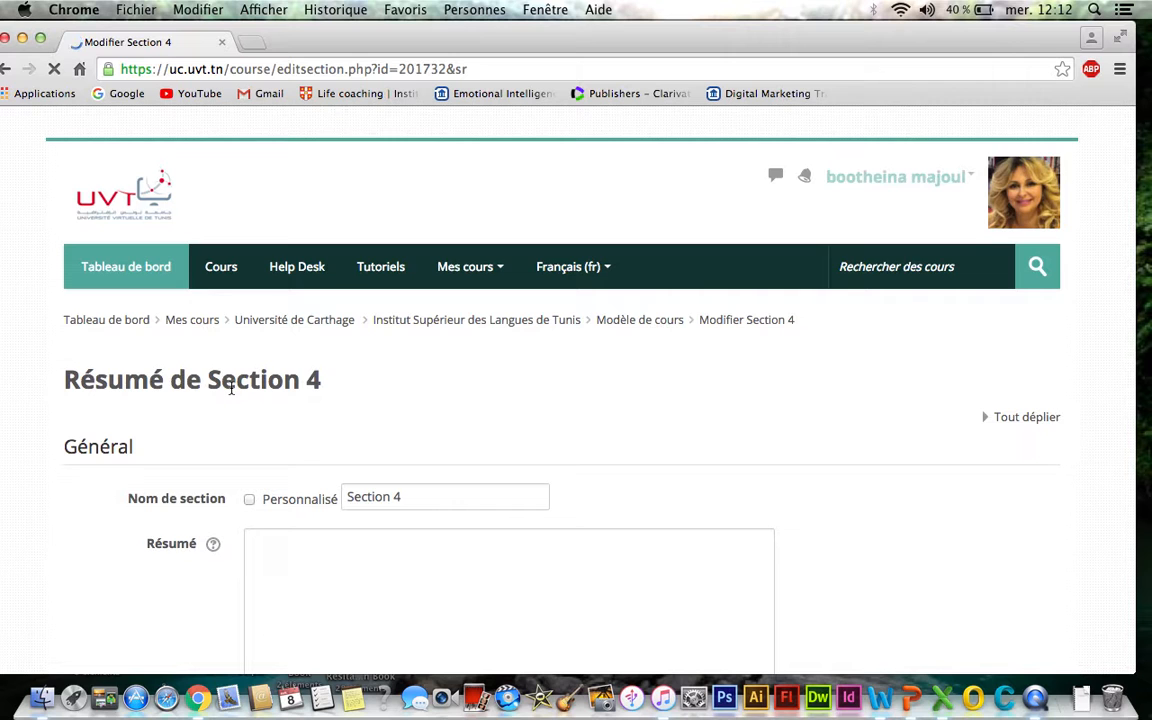
- Enable a custom section name, rename Section 4 to cours 1, and save the section
scroll(215, 355, "down", 3)
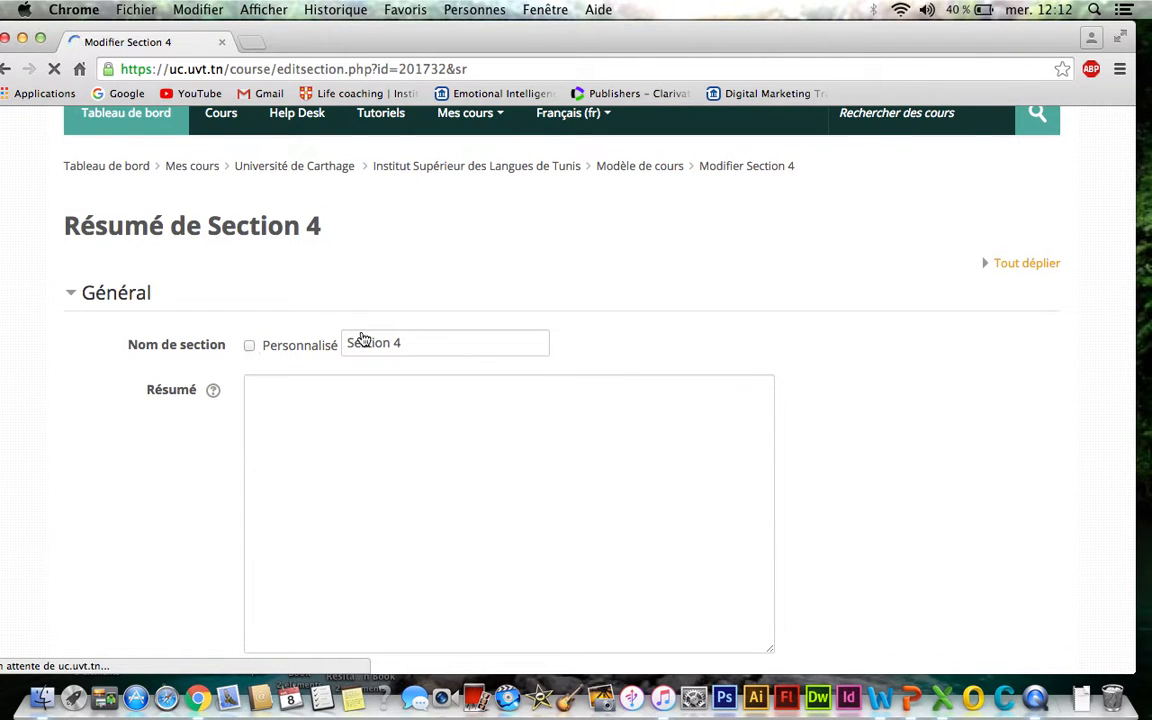
left_click(251, 349)
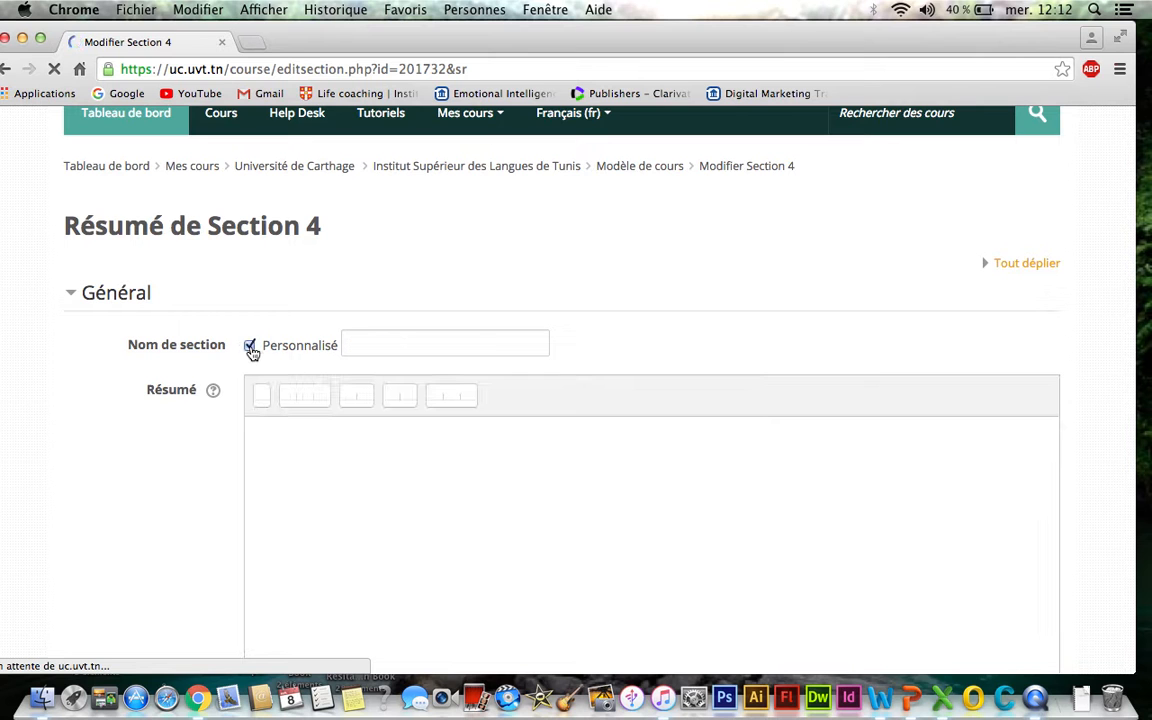
left_click(251, 349)
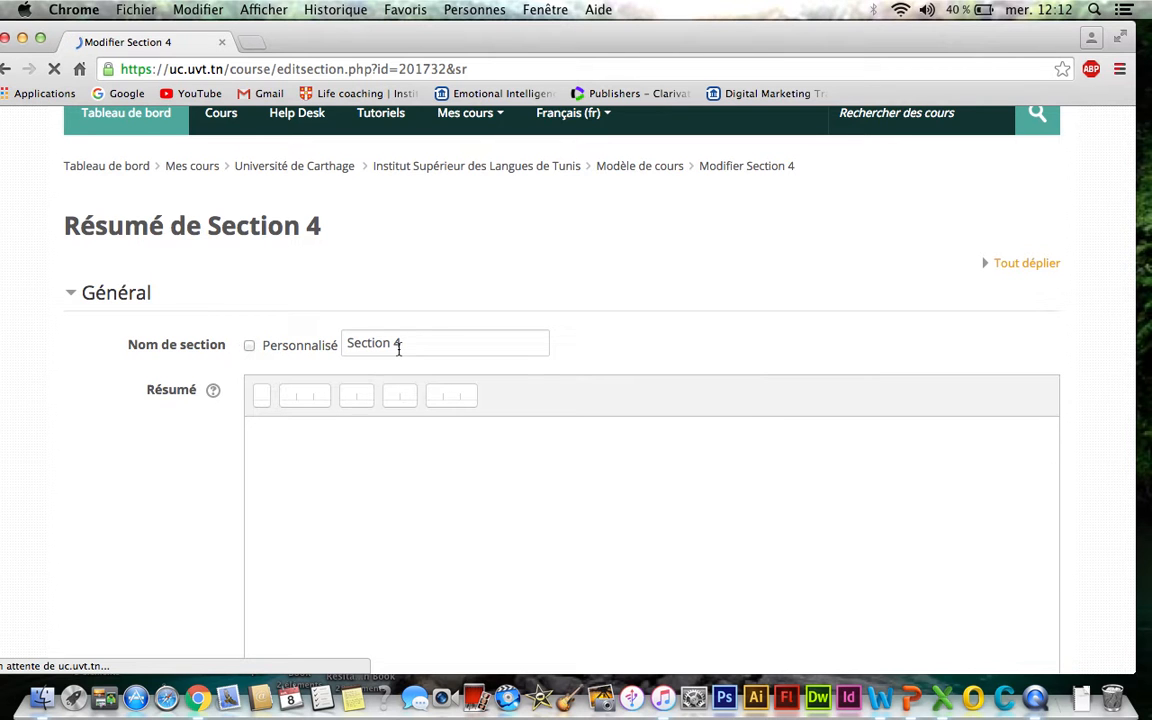
left_click(251, 349)
left_click(251, 349)
left_click(251, 349)
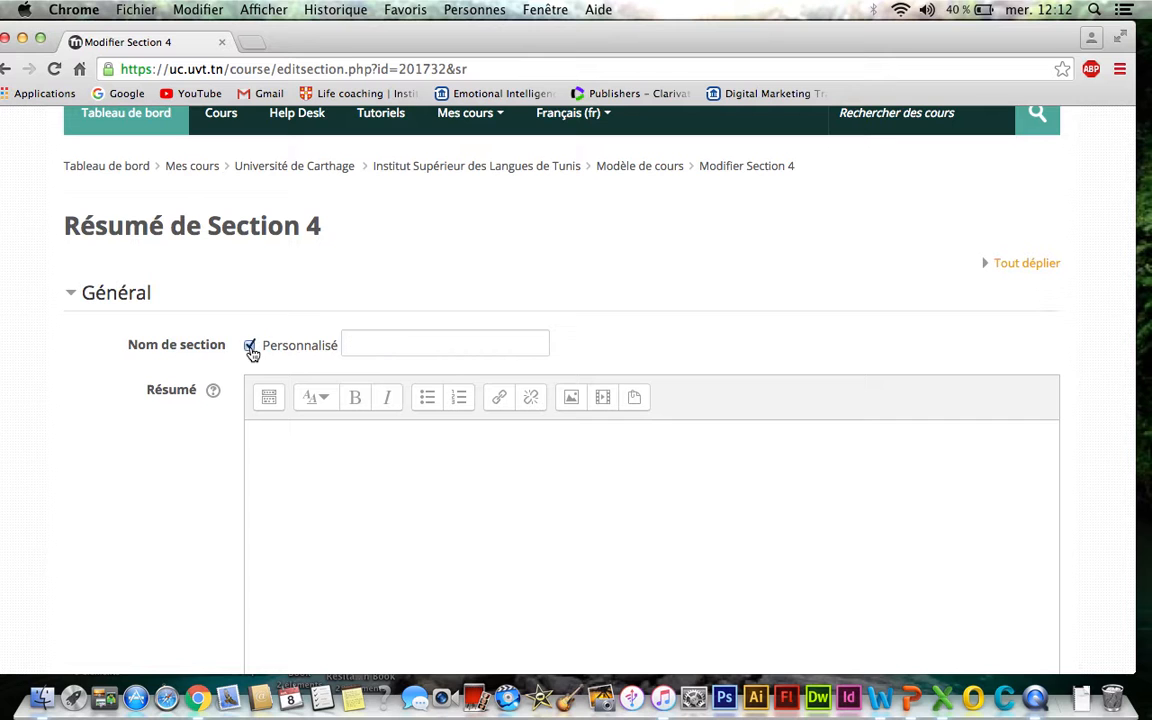
left_click(396, 340)
type("cours 1")
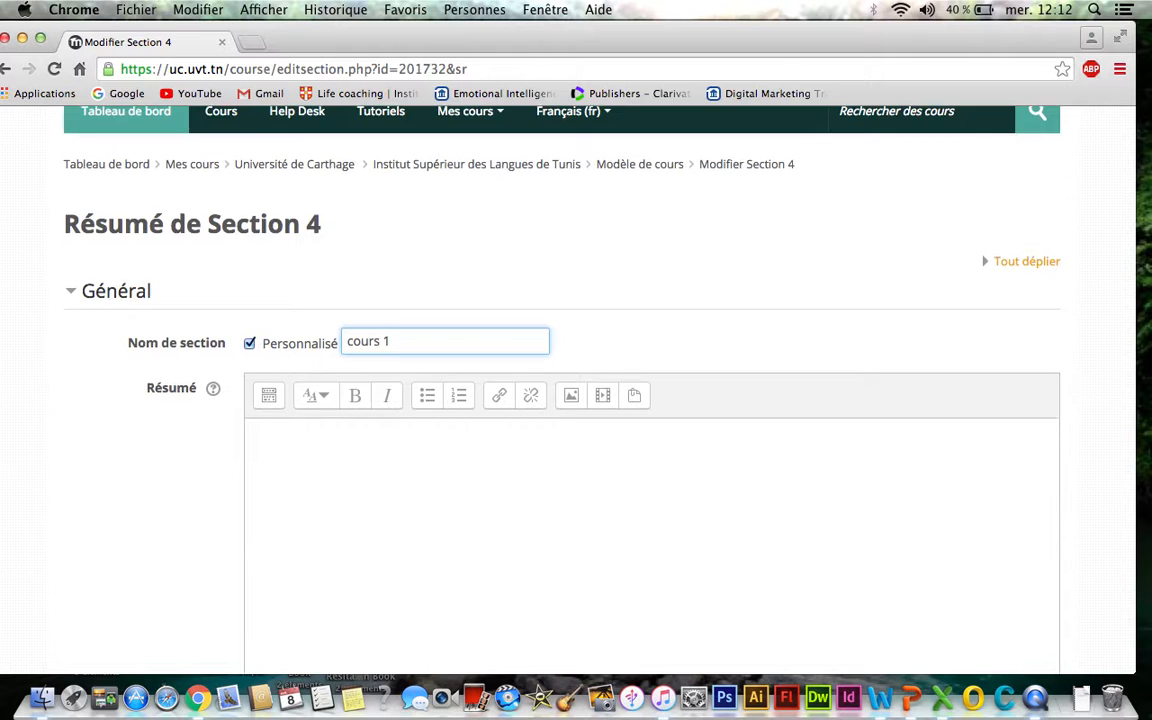
scroll(396, 337, "down", 5)
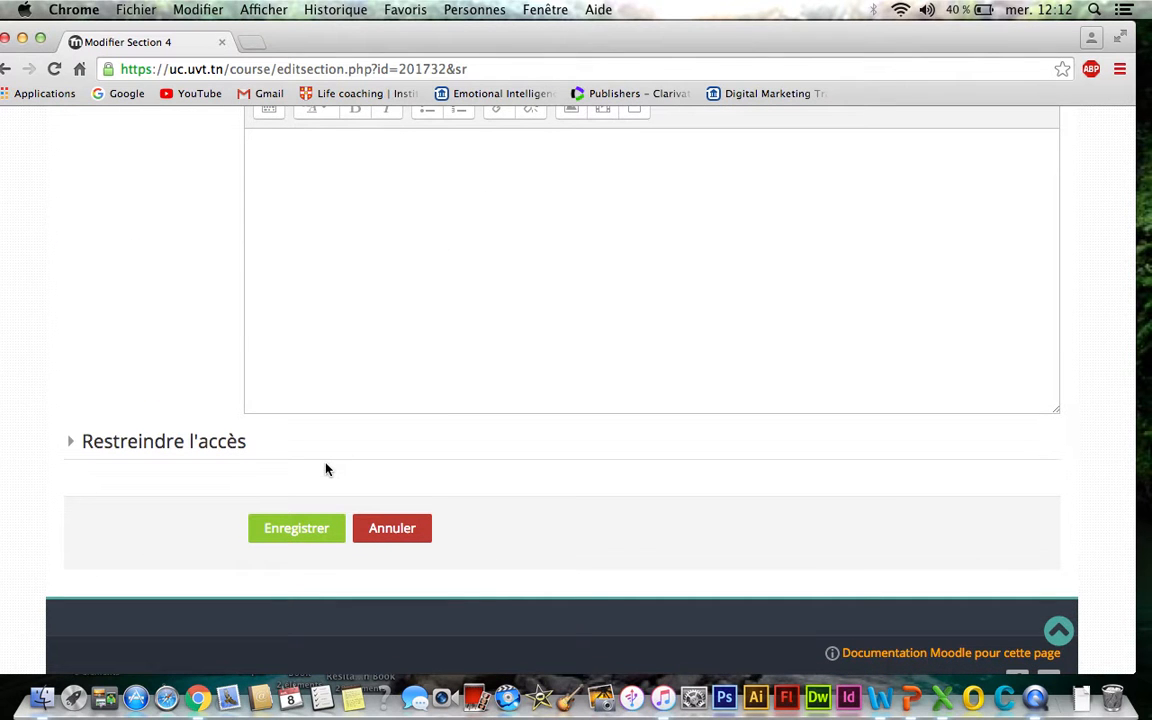
left_click(310, 535)
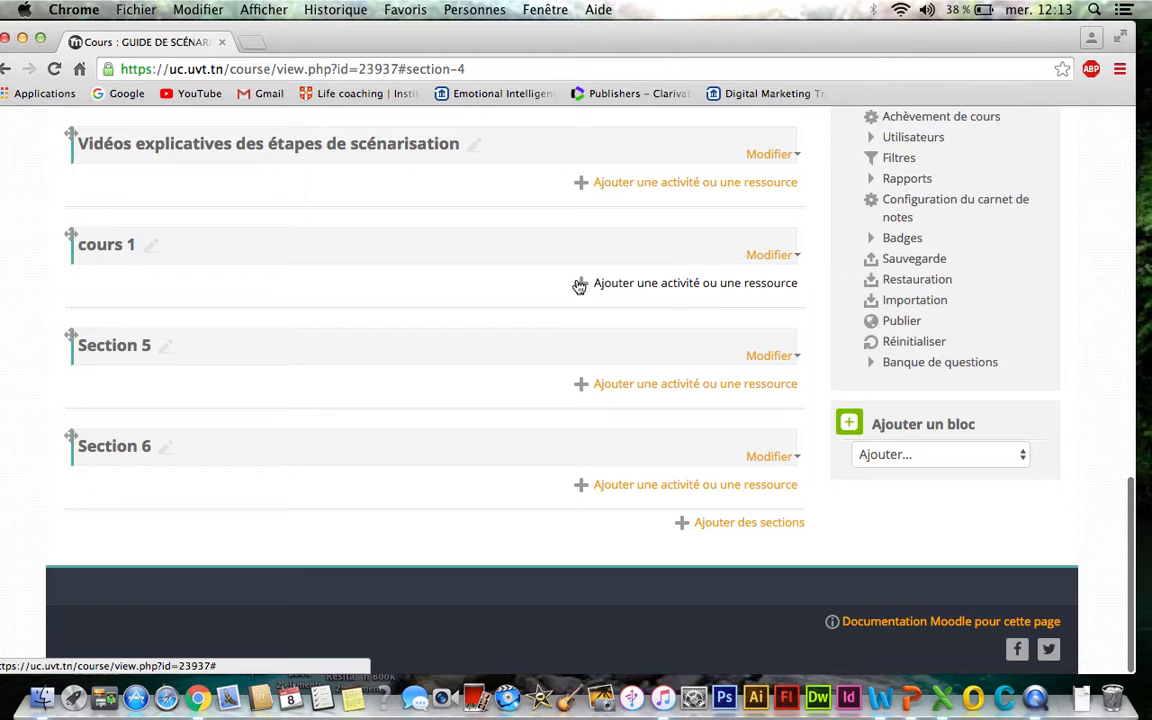
- Open the activity and resource chooser in cours 1 and review the descriptions of several activities
left_click(667, 285)
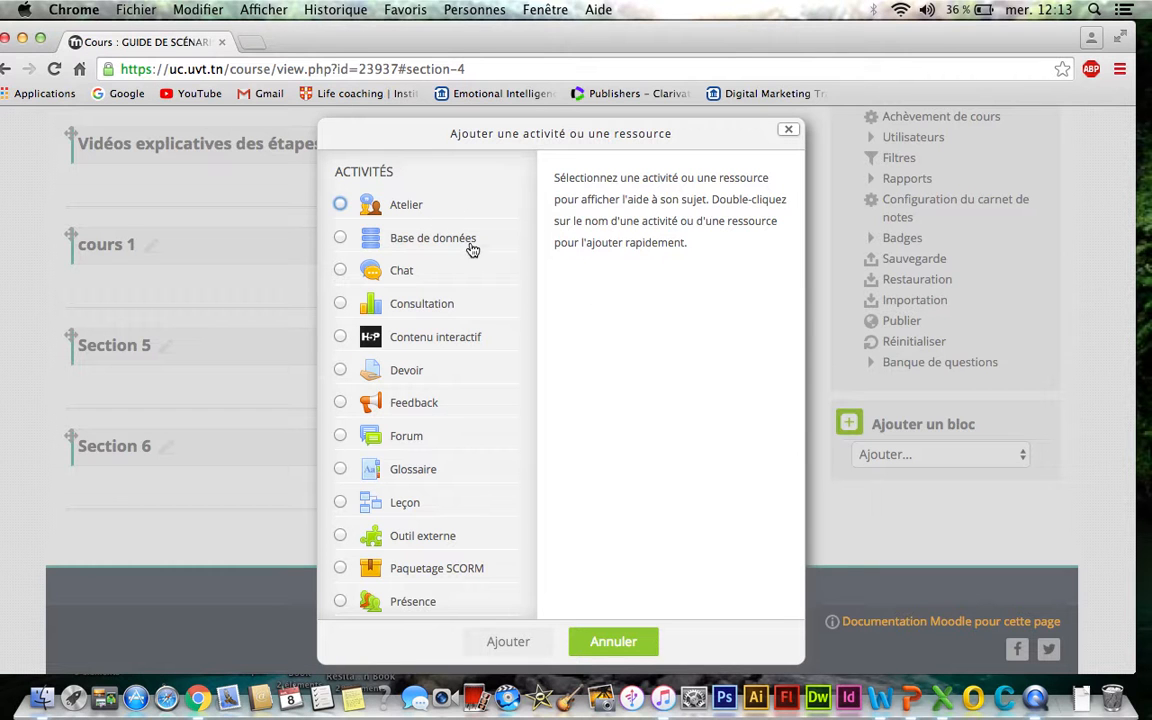
left_click(423, 206)
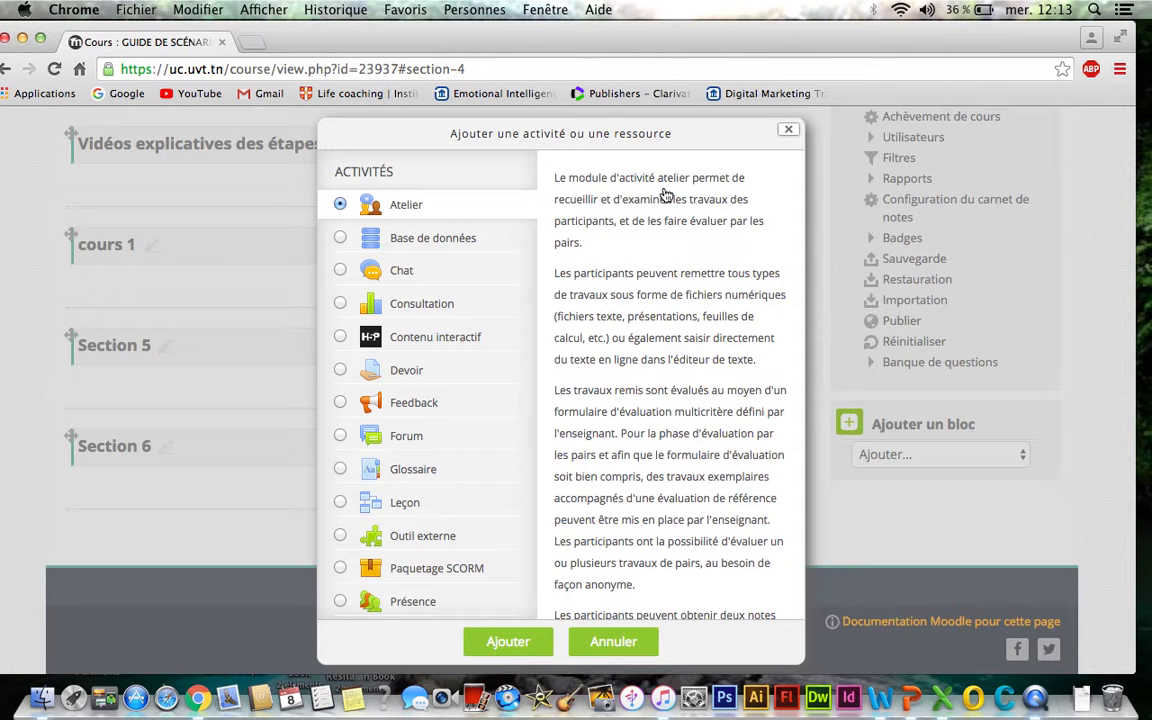
scroll(665, 195, "down", 1)
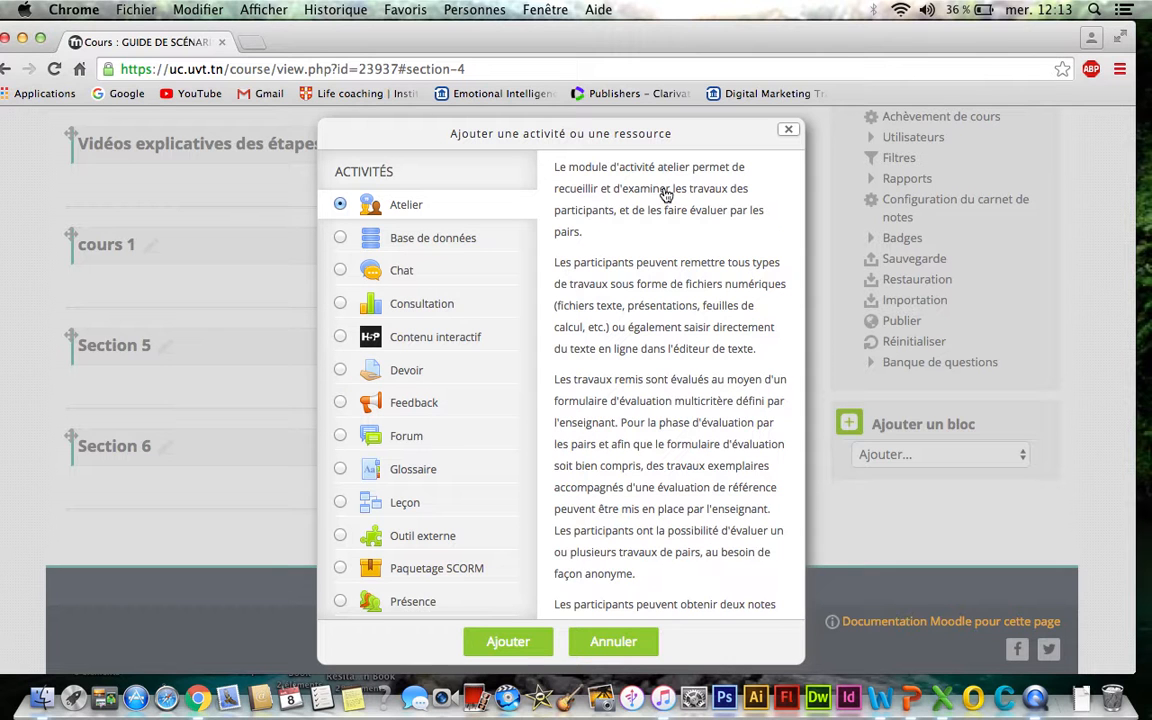
left_click(436, 248)
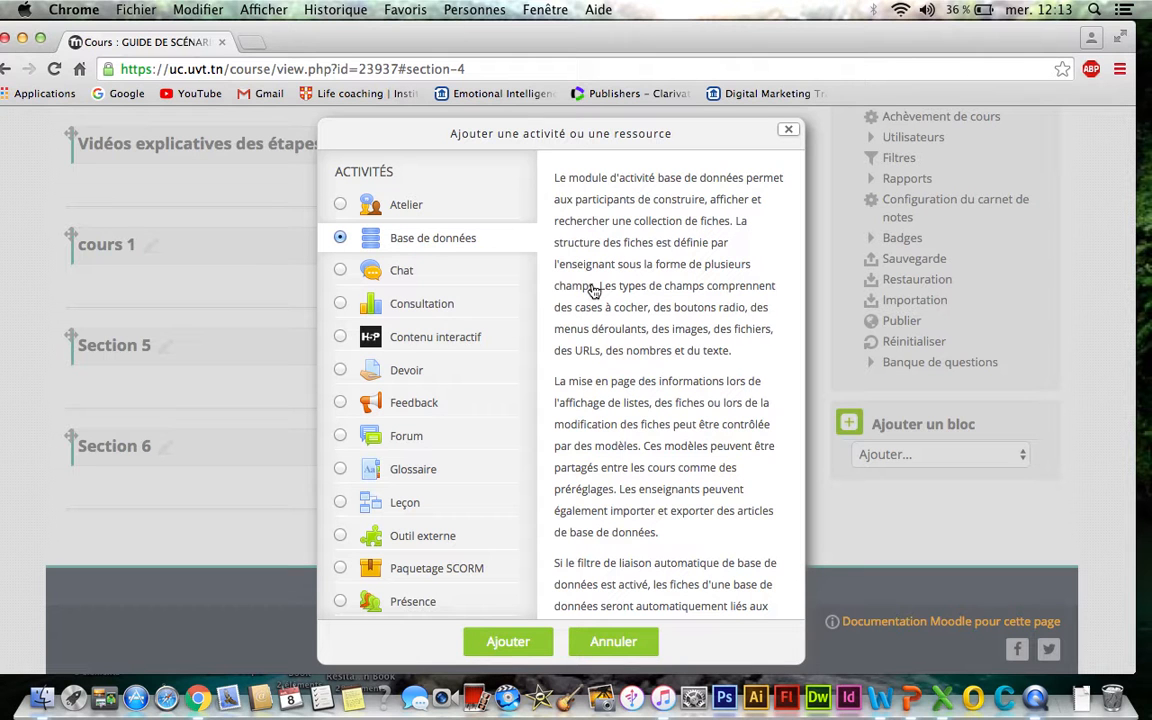
left_click(433, 281)
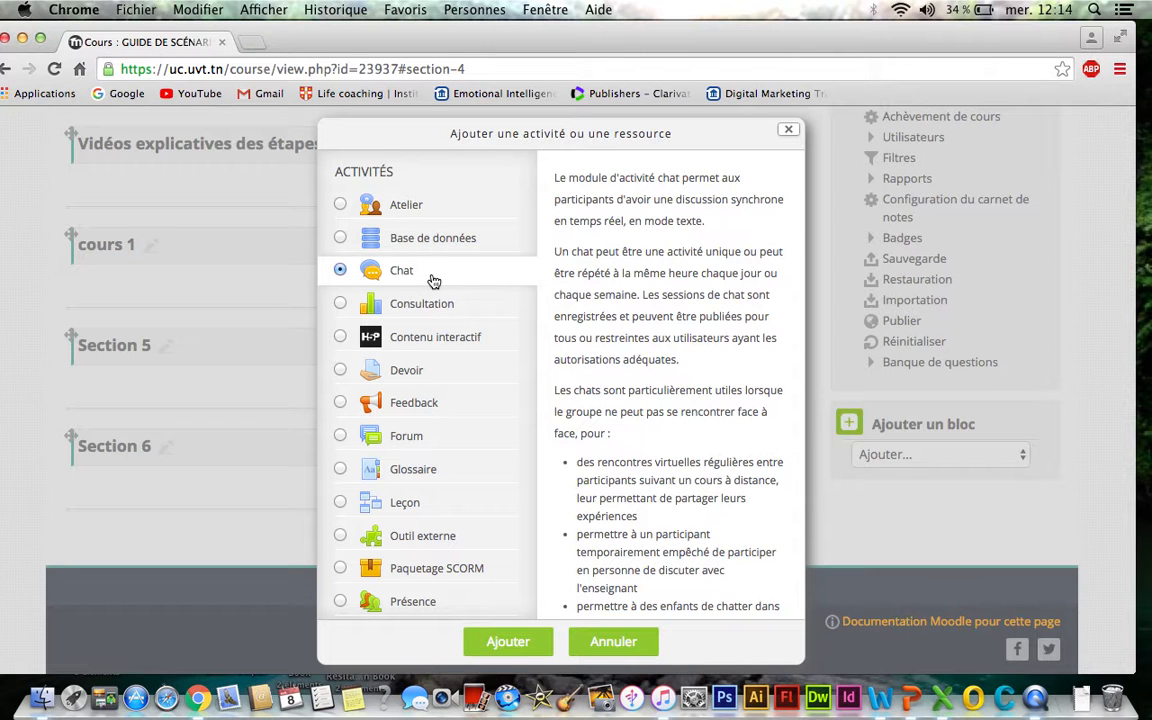
left_click(437, 303)
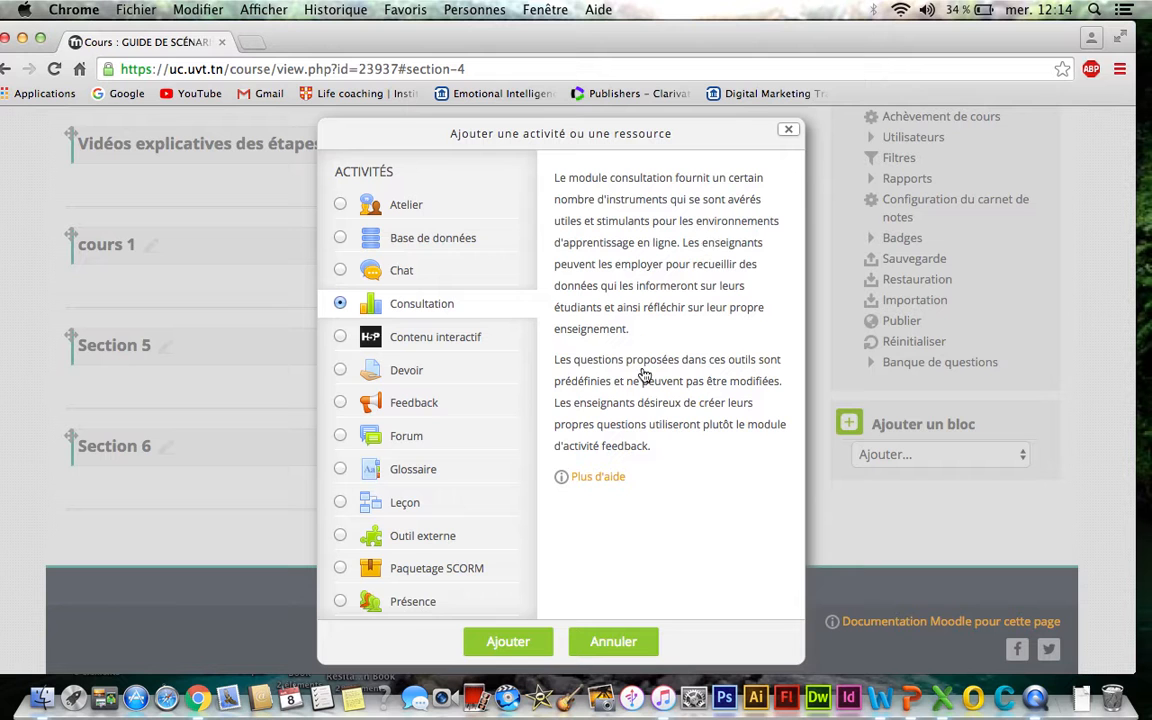
left_click(463, 346)
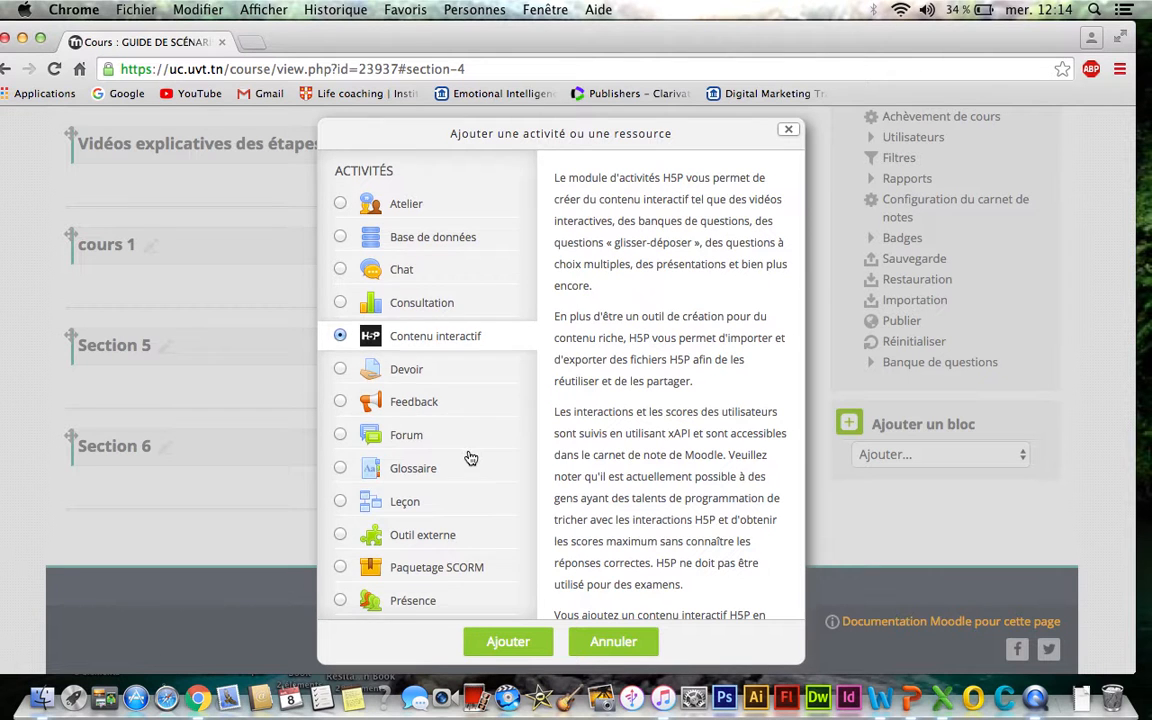
- Choose the Fichier resource and add it to cours 1
scroll(470, 457, "down", 2)
scroll(470, 457, "down", 8)
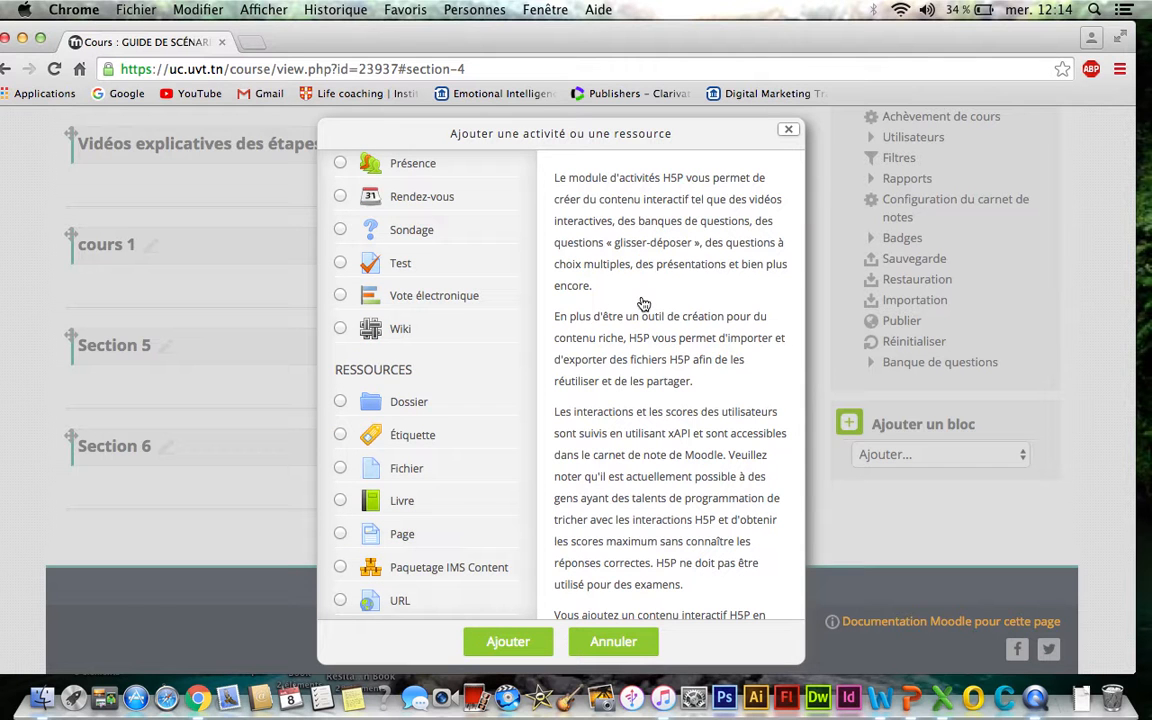
scroll(644, 304, "down", 1)
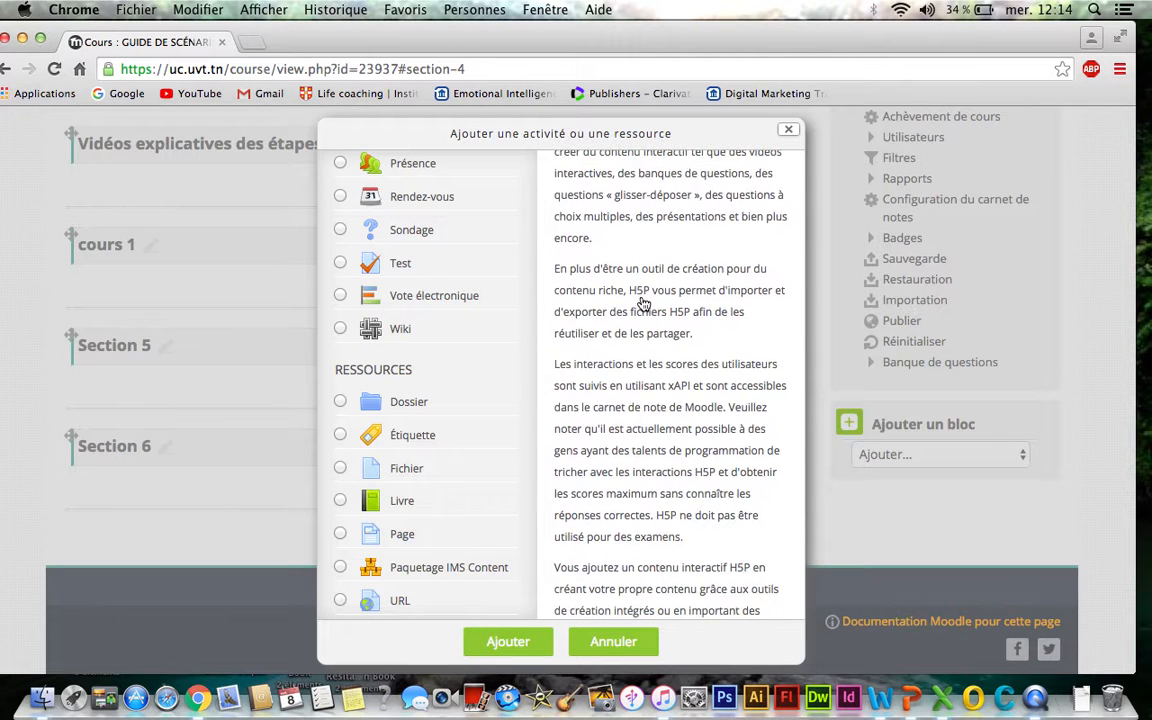
scroll(643, 303, "down", 3)
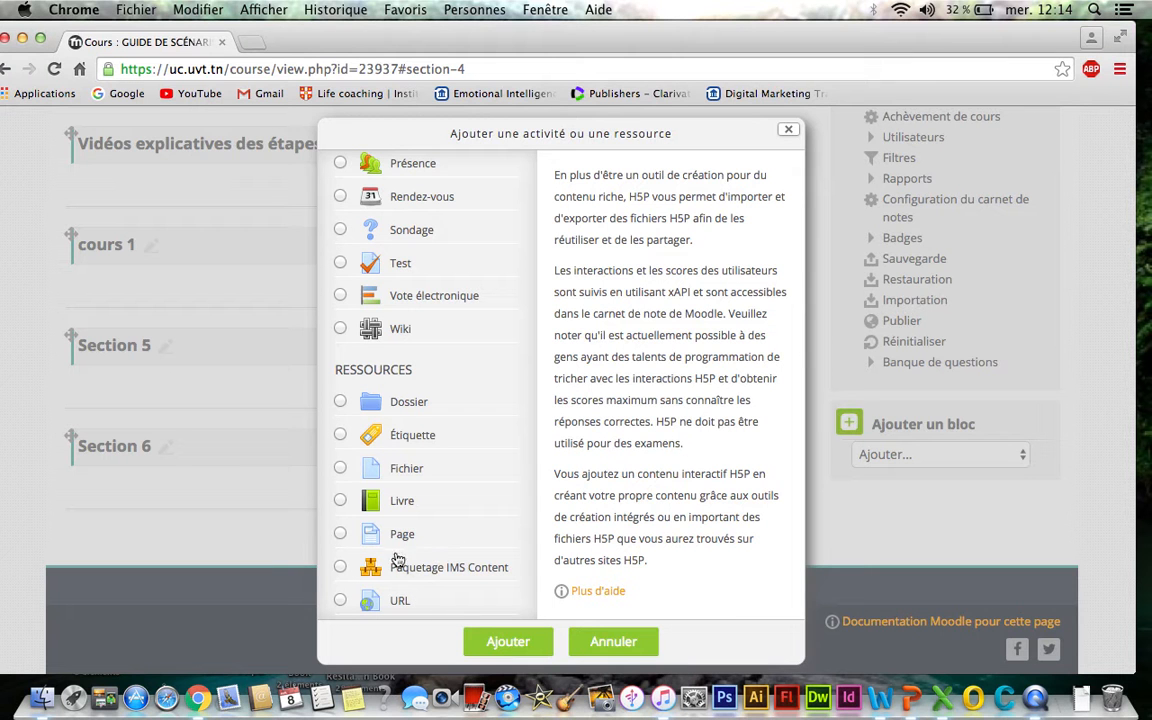
left_click(341, 470)
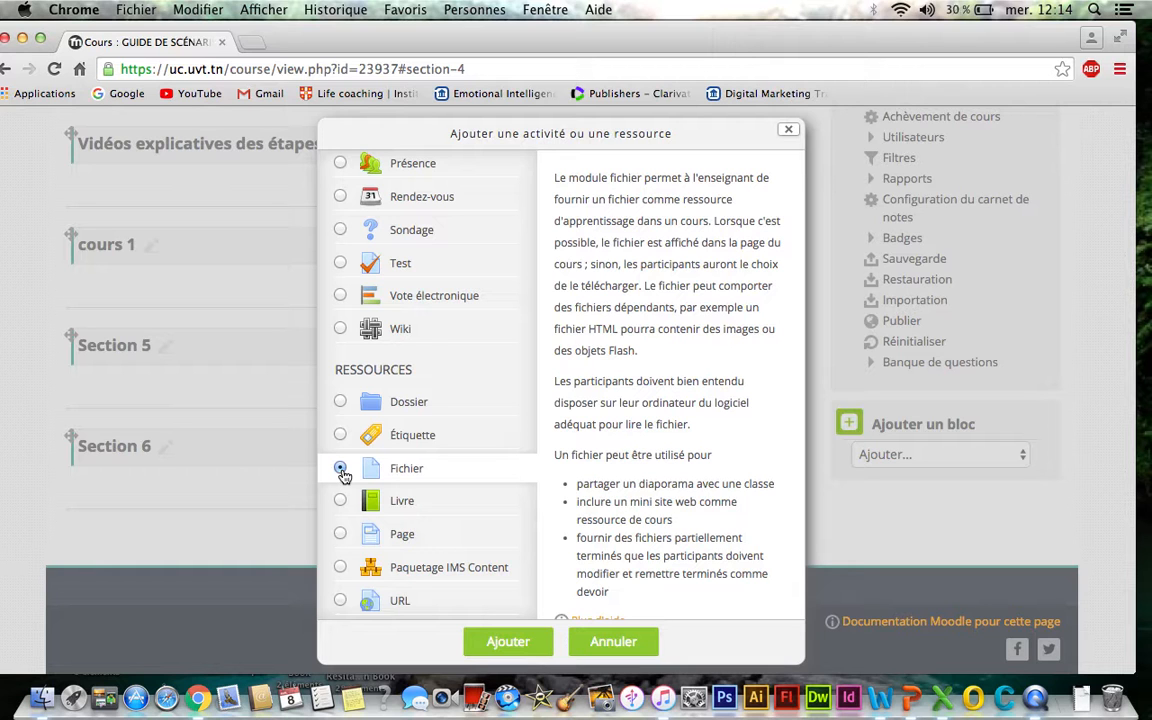
left_click(510, 645)
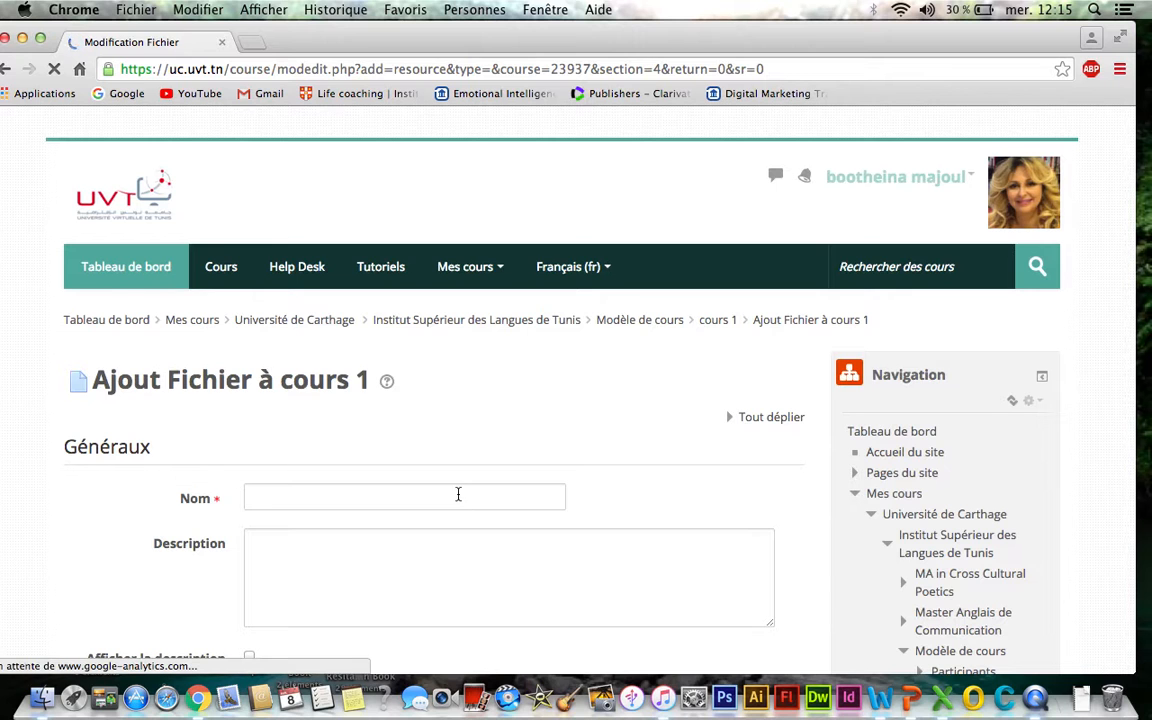
- Name the new file resource fichier 1
left_click(452, 499)
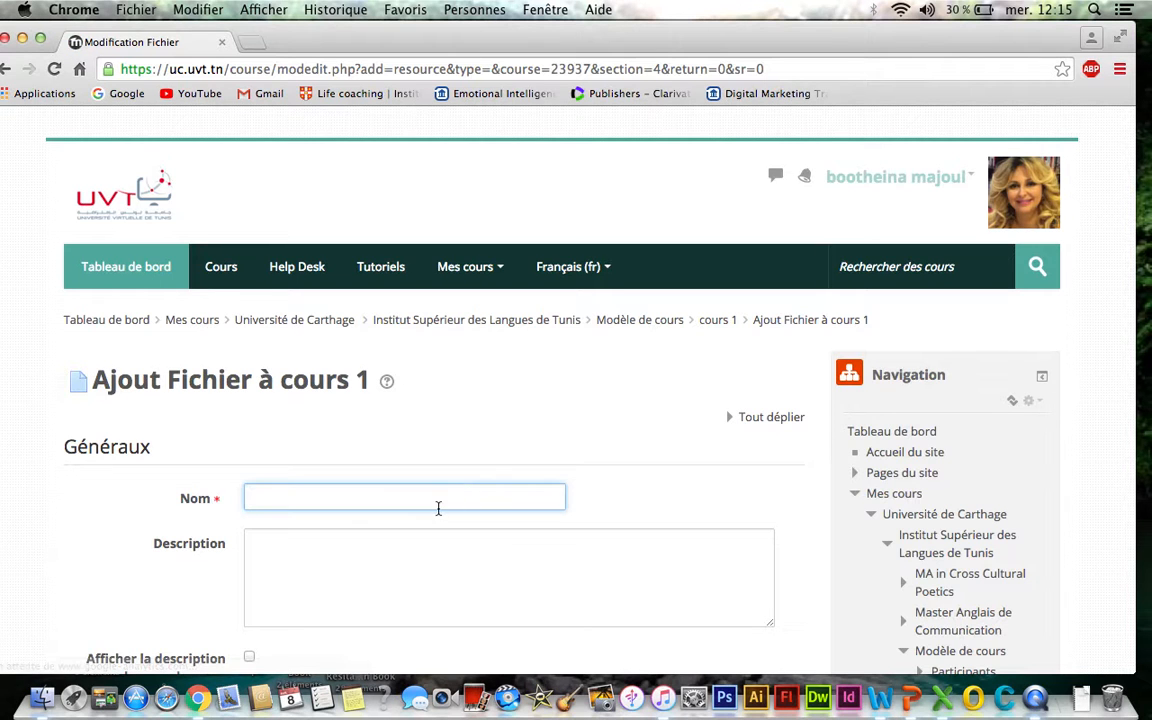
type("fichier")
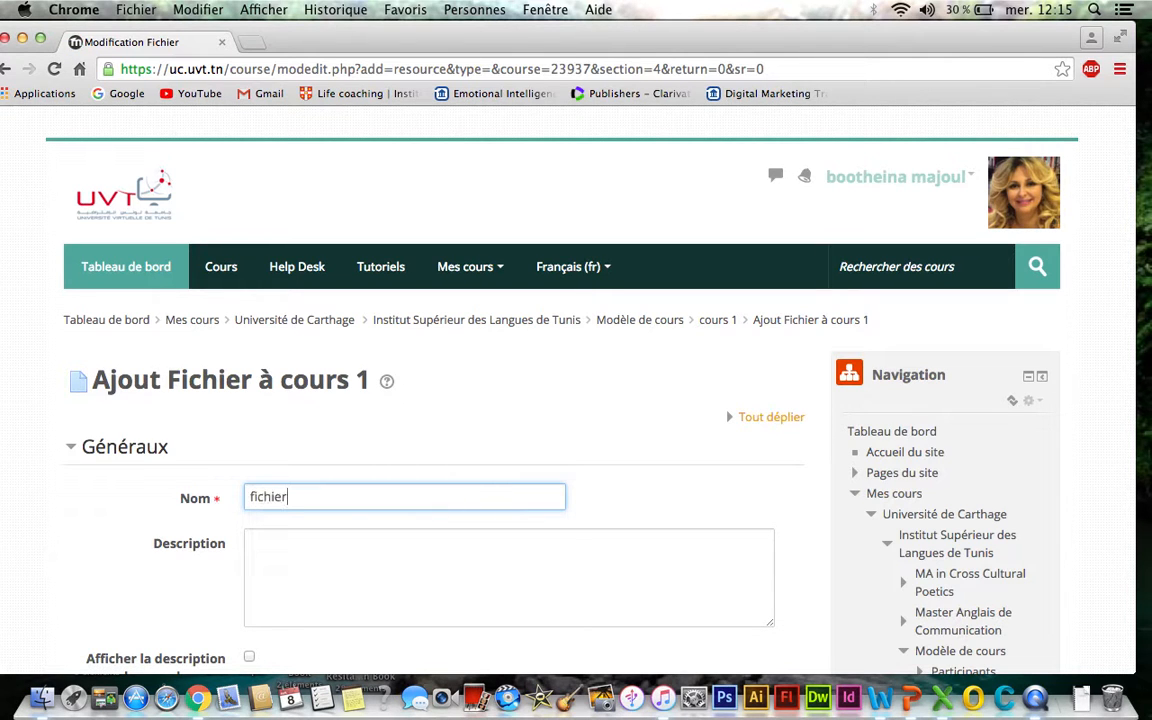
scroll(435, 400, "down", 5)
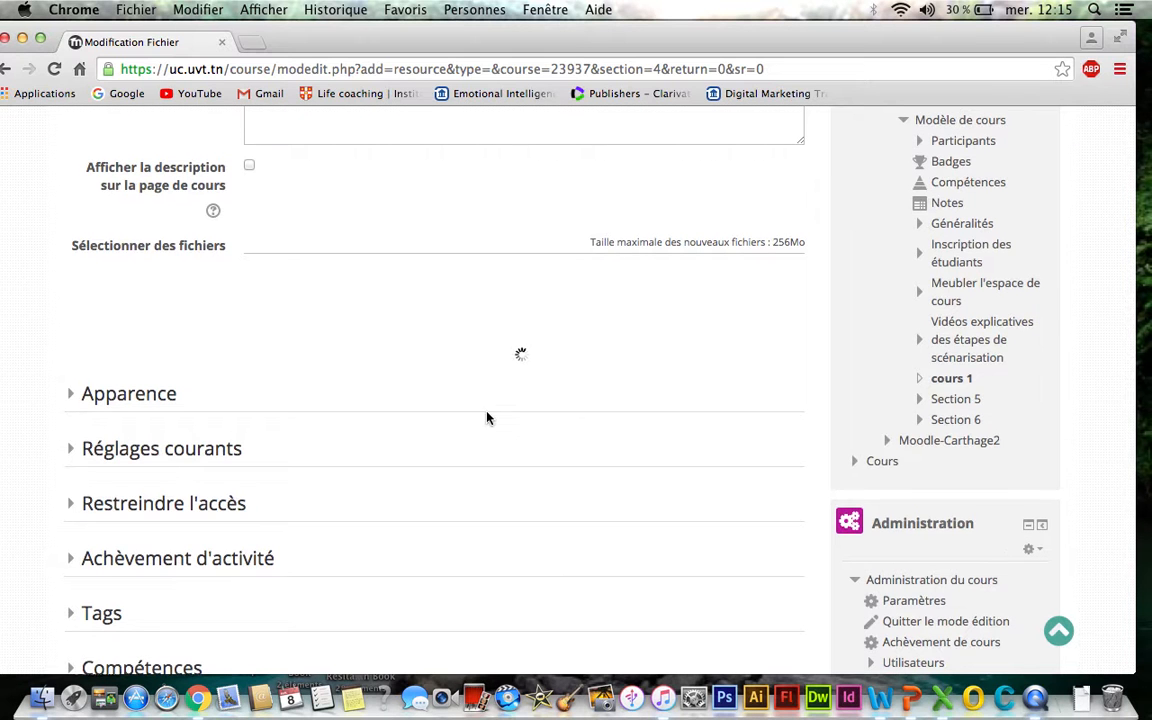
scroll(505, 360, "up", 5)
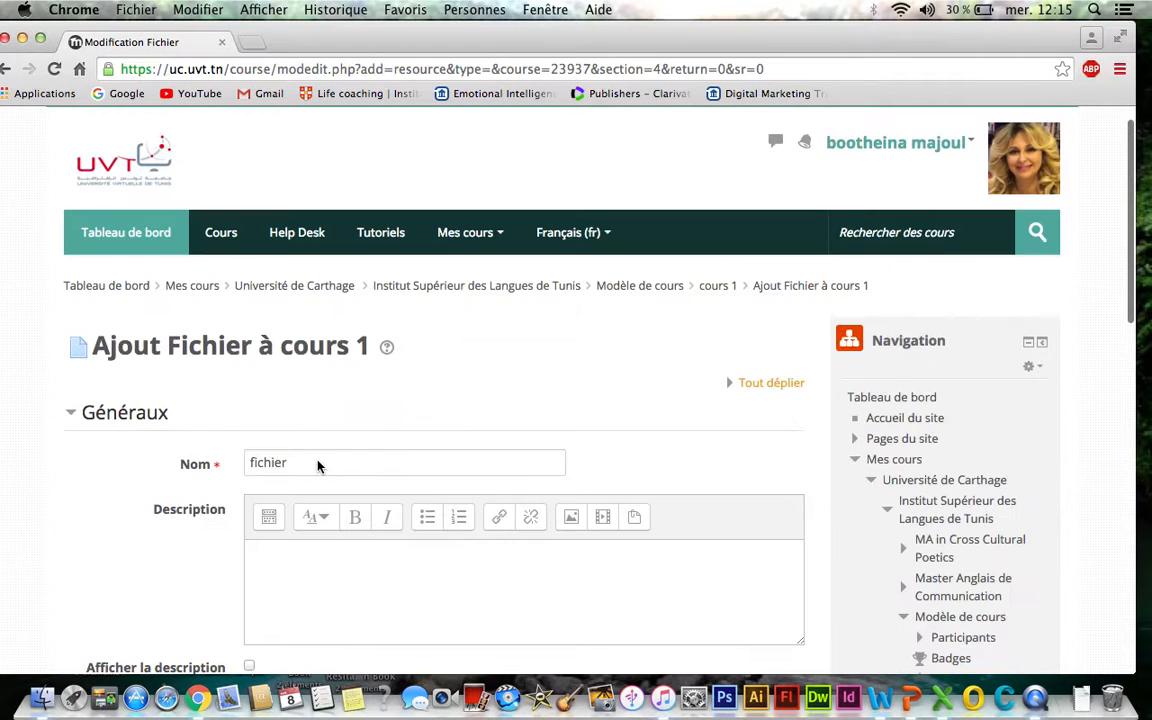
left_click(316, 467)
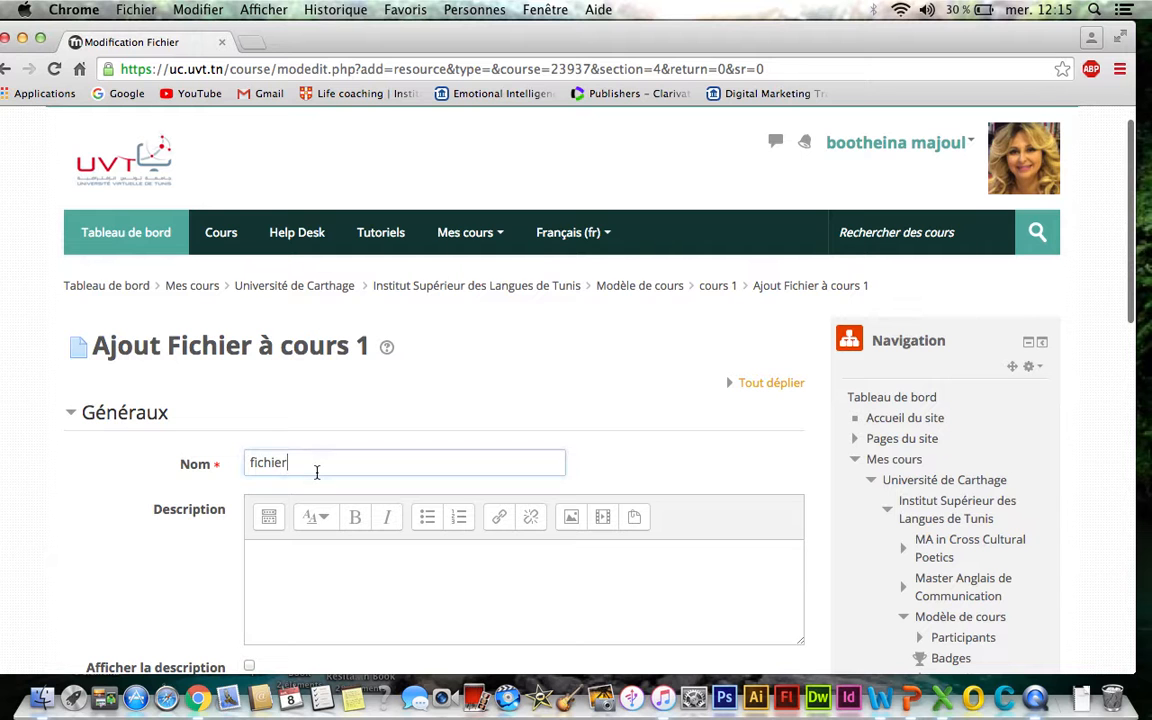
type("1")
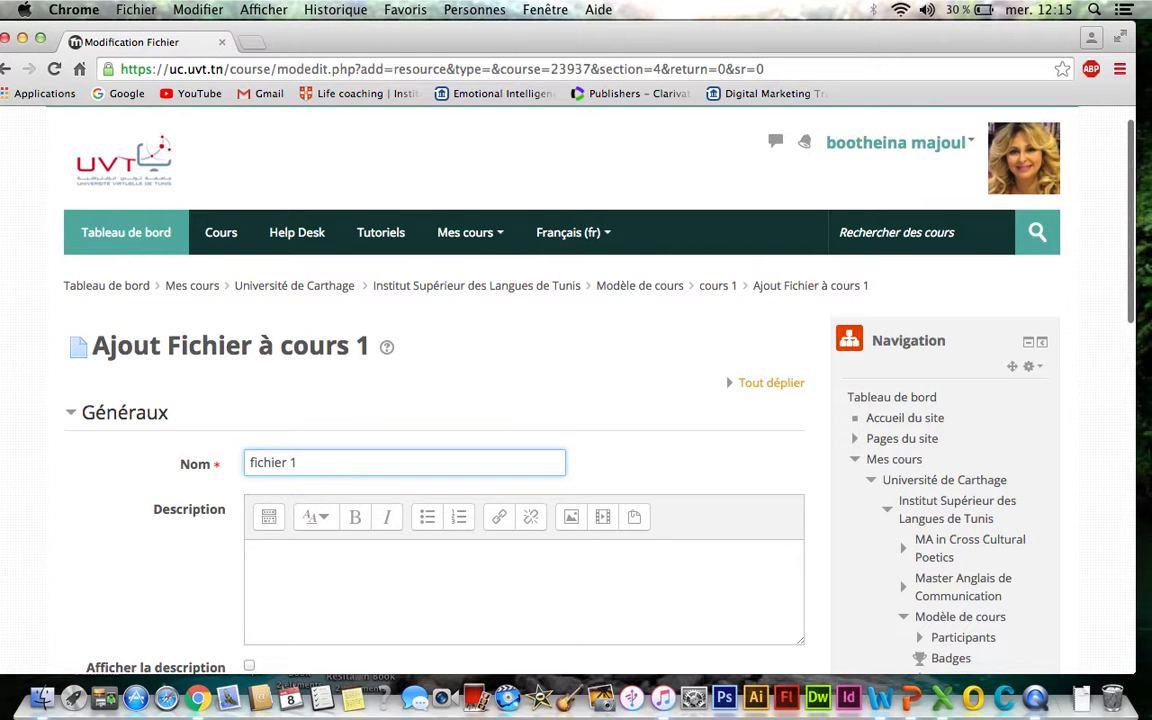
- Upload the guide_production_vid PDF from the desktop into the file selection area of the new resource
scroll(530, 400, "down", 5)
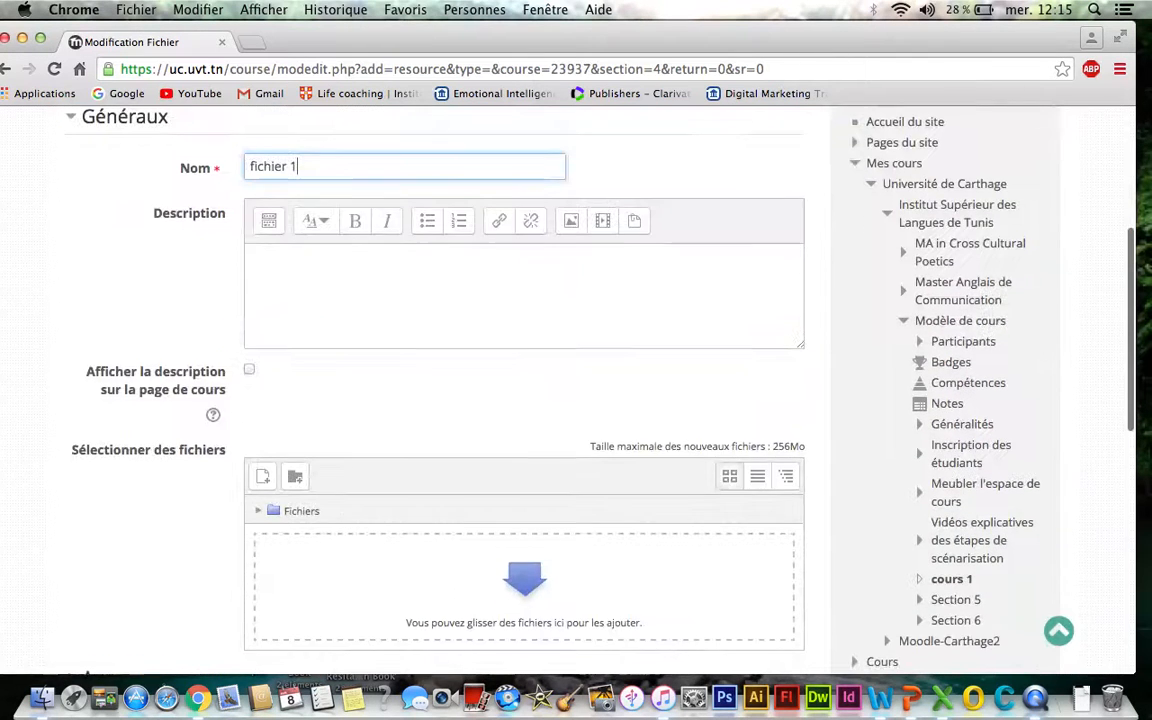
scroll(530, 400, "down", 2)
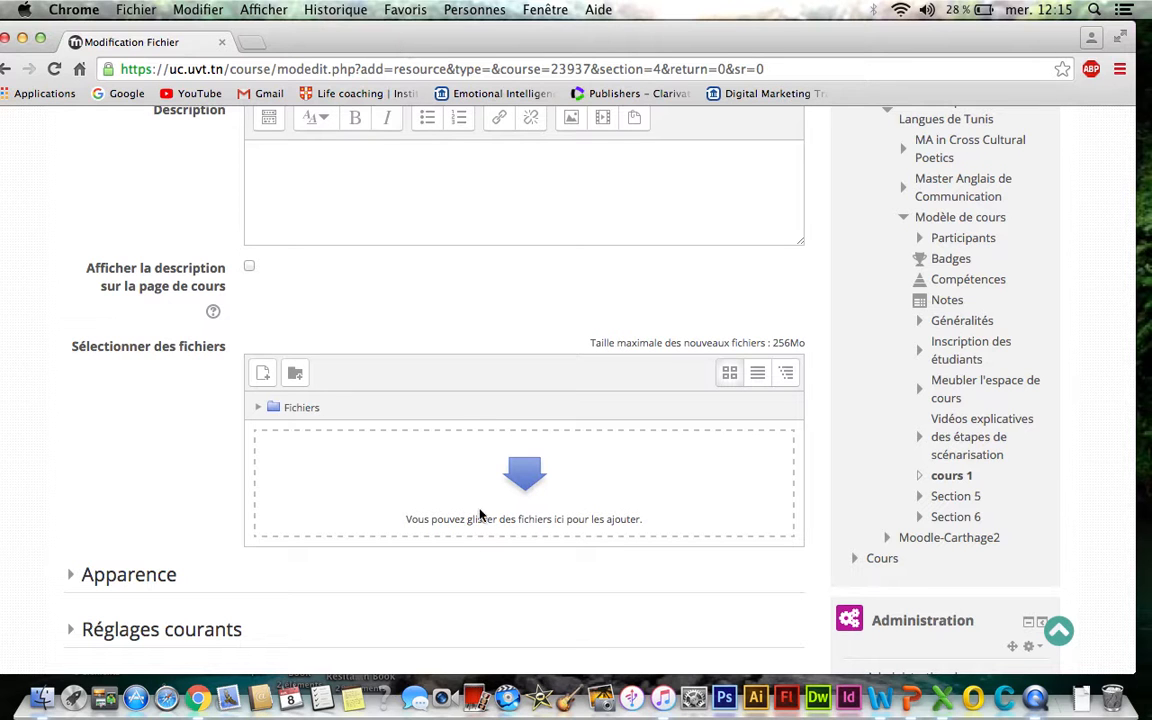
left_click(438, 39)
left_click_drag(438, 39, 653, 40)
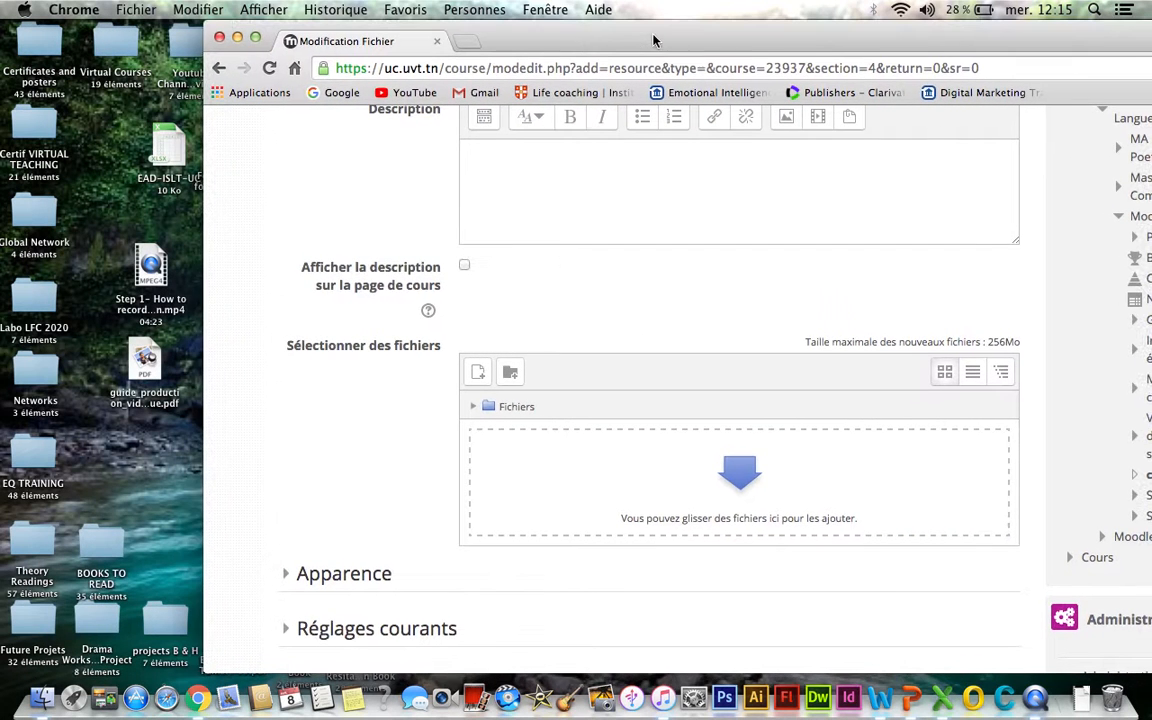
left_click(144, 357)
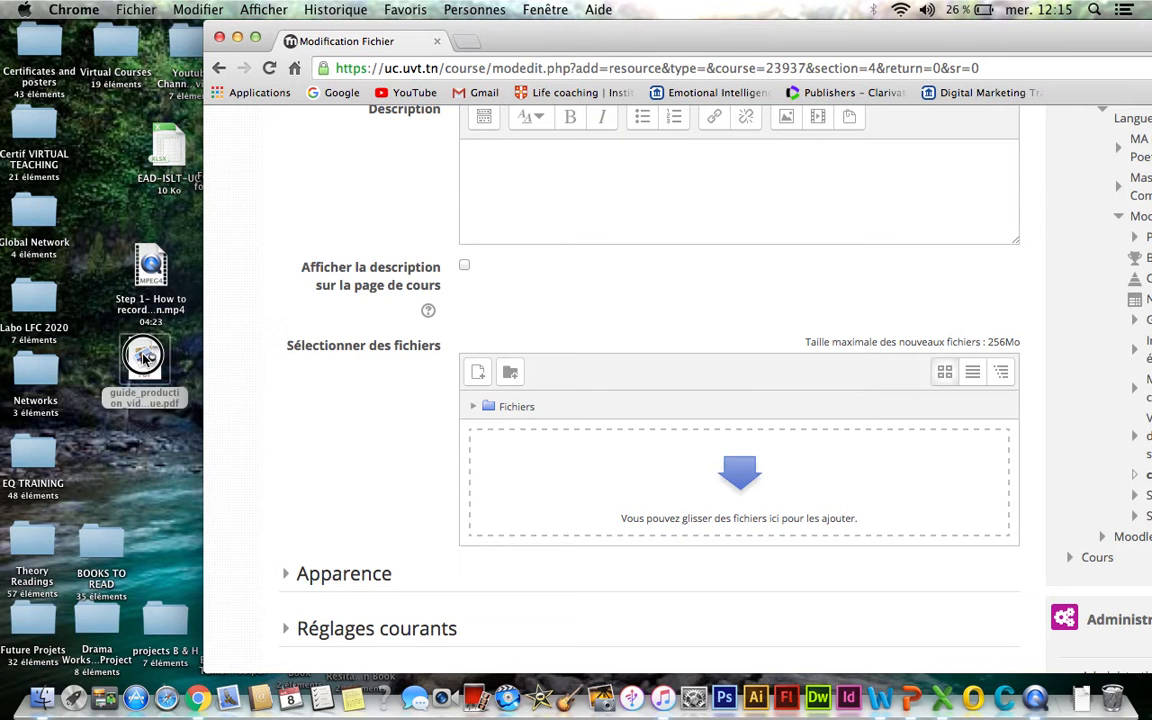
left_click_drag(144, 357, 725, 484)
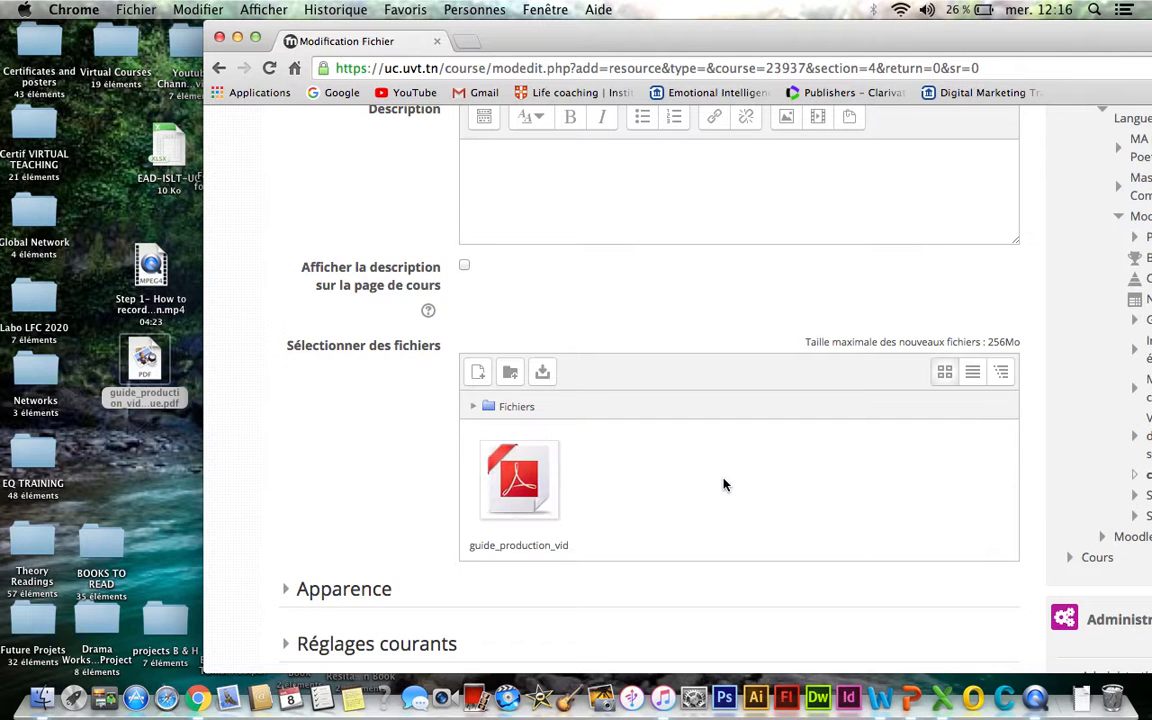
- Save the fichier 1 resource and return to the course page
scroll(725, 485, "down", 5)
scroll(725, 485, "down", 8)
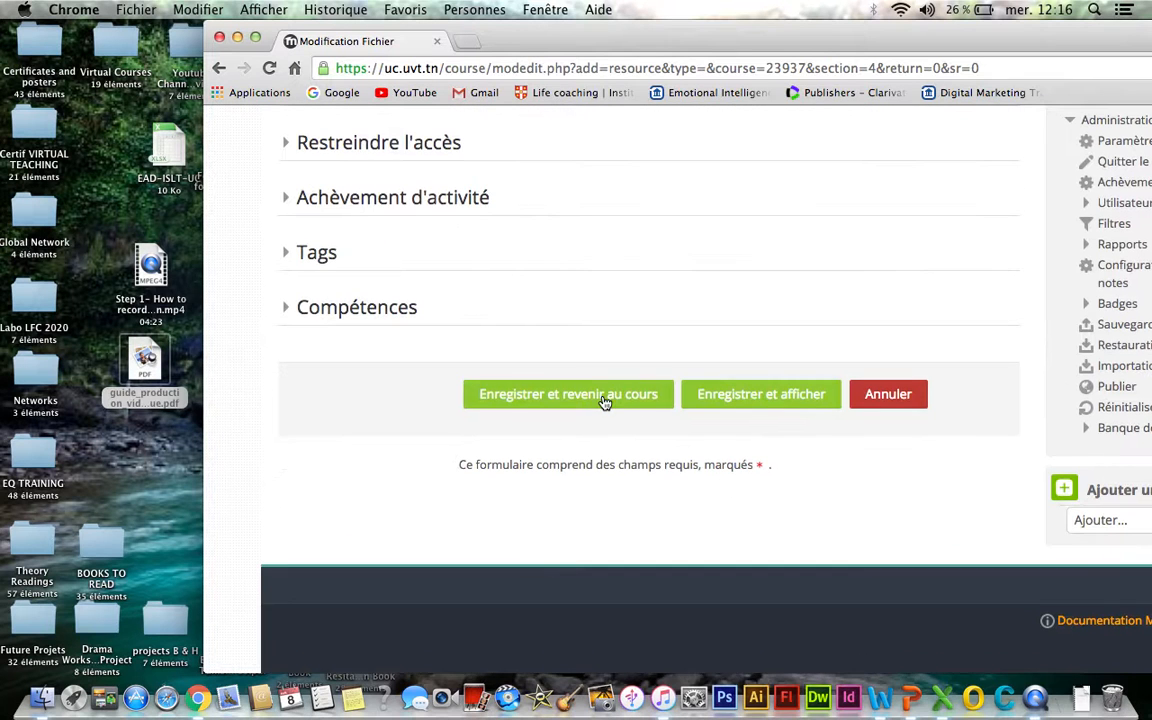
left_click(604, 401)
left_click(604, 400)
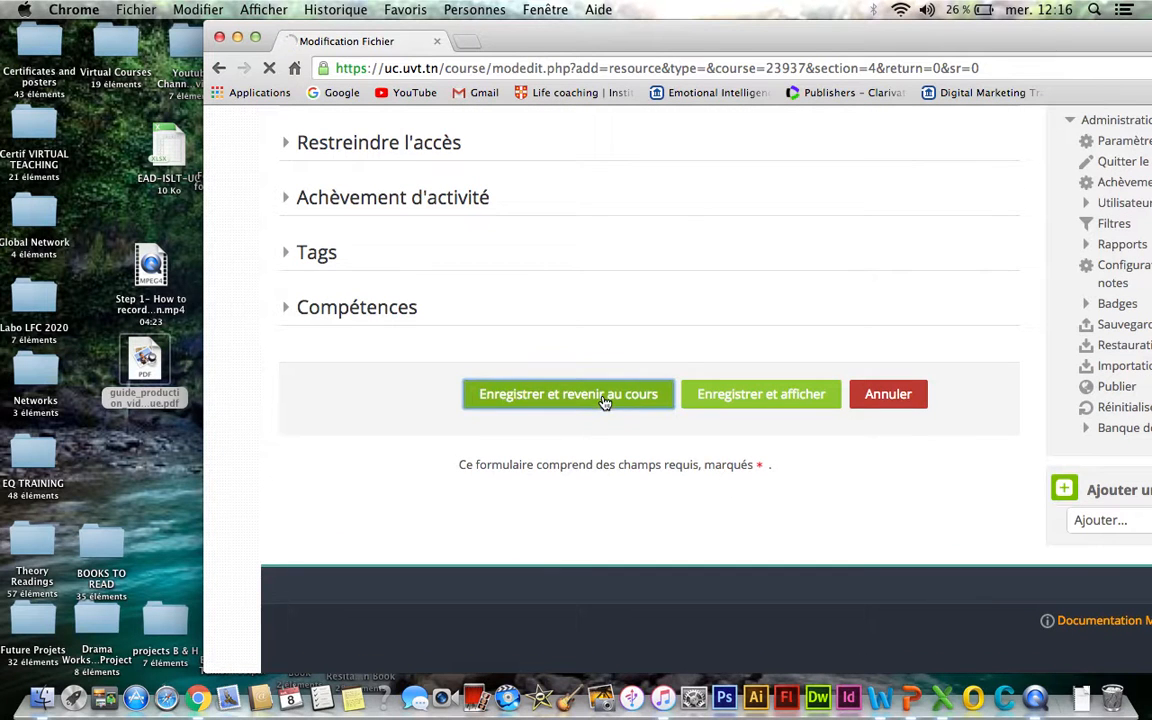
left_click_drag(628, 35, 437, 25)
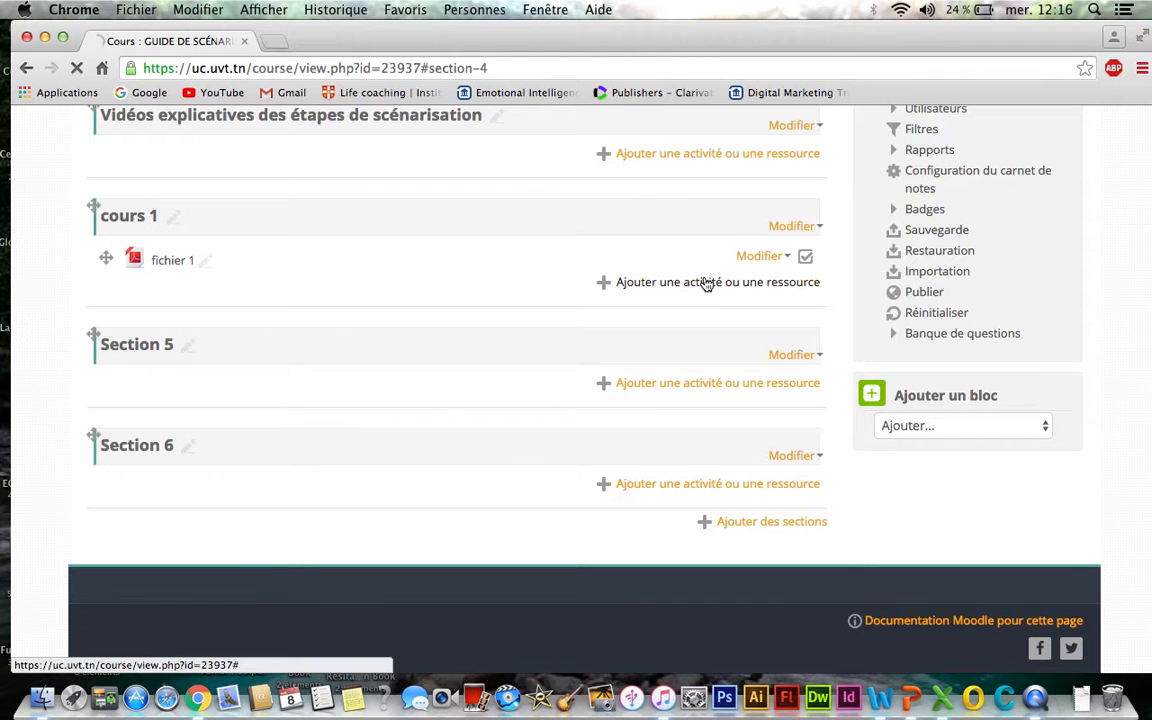
- Add another Fichier resource to the cours 1 section
left_click(706, 283)
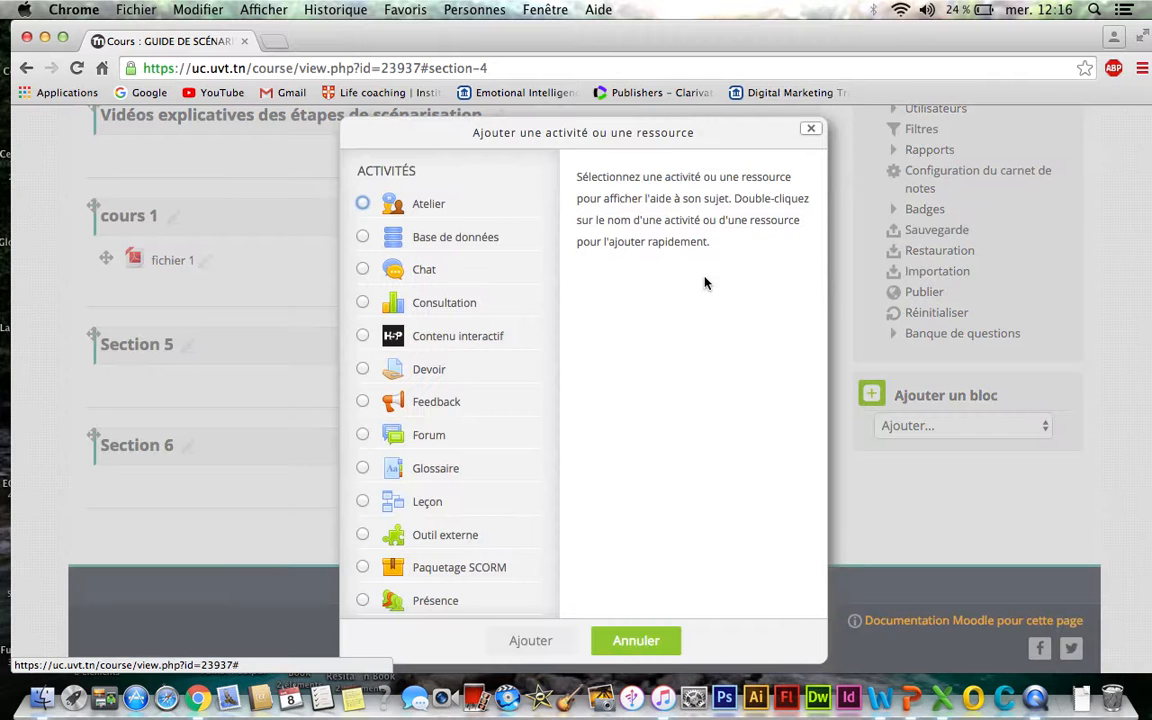
scroll(407, 471, "down", 5)
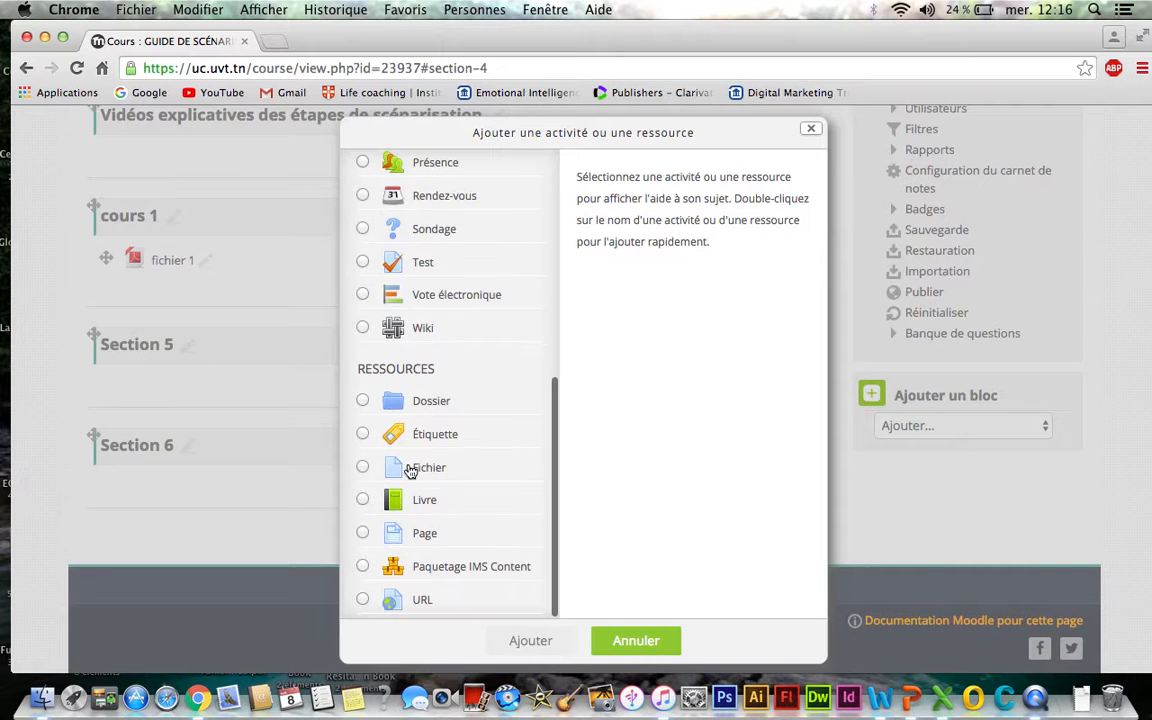
left_click(410, 471)
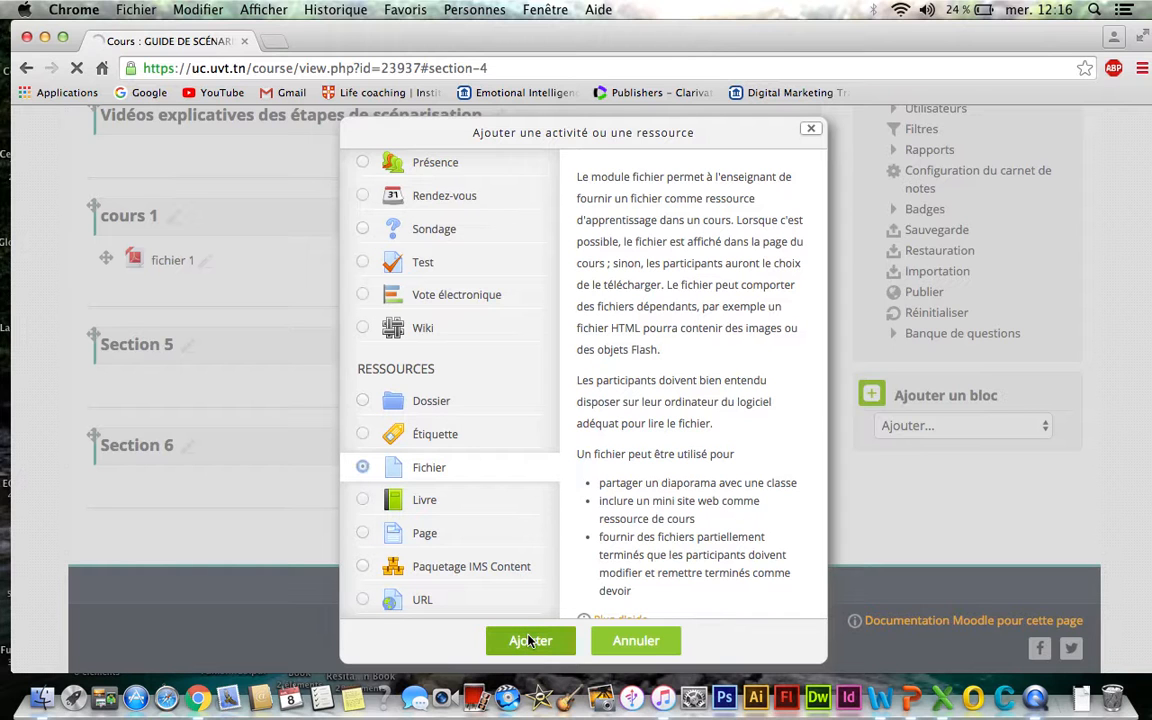
left_click(530, 641)
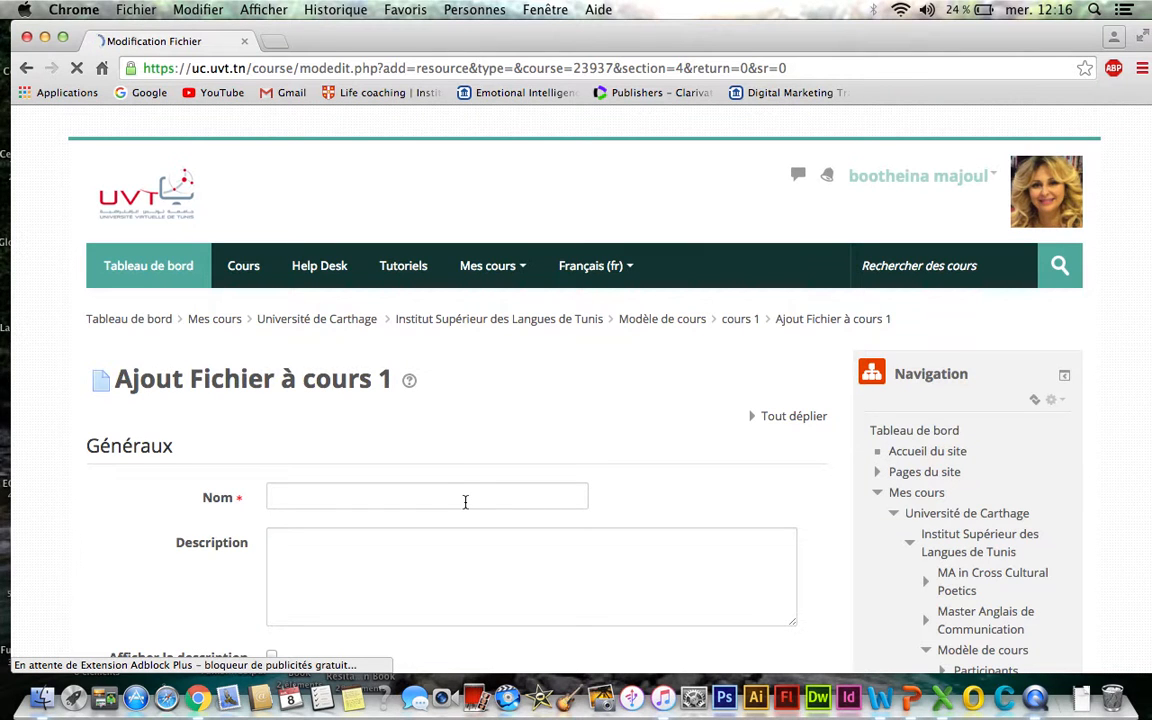
- Name the new file resource vidéo 1
left_click(278, 496)
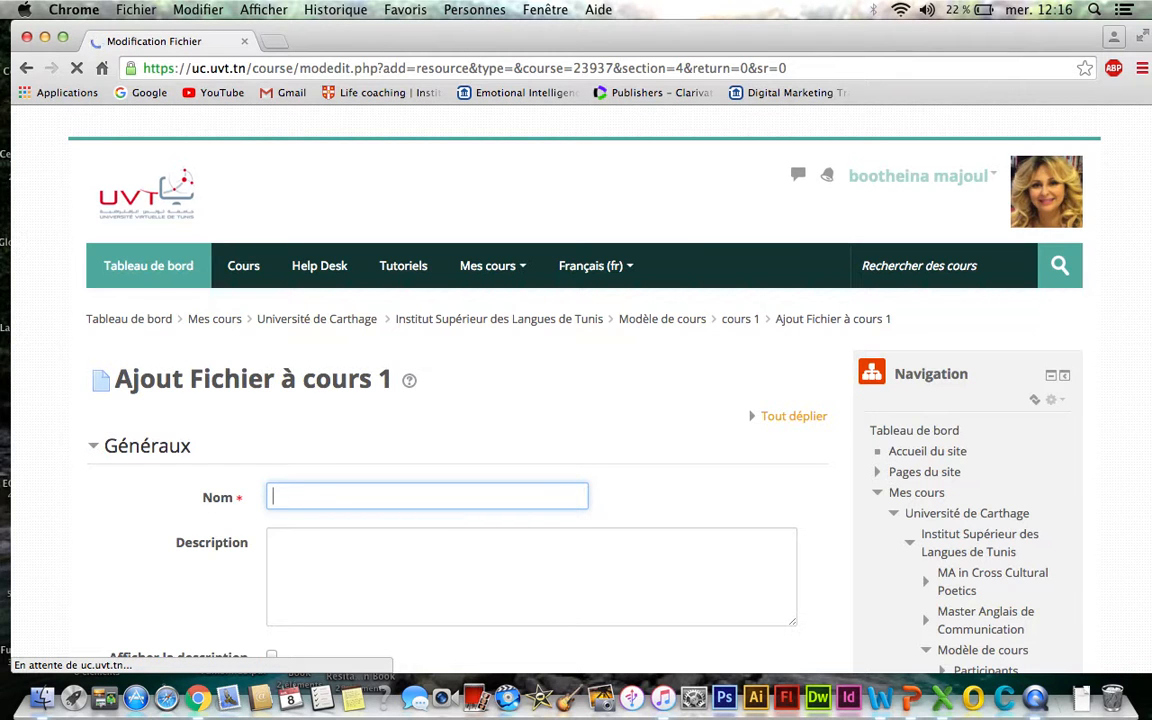
left_click(300, 534)
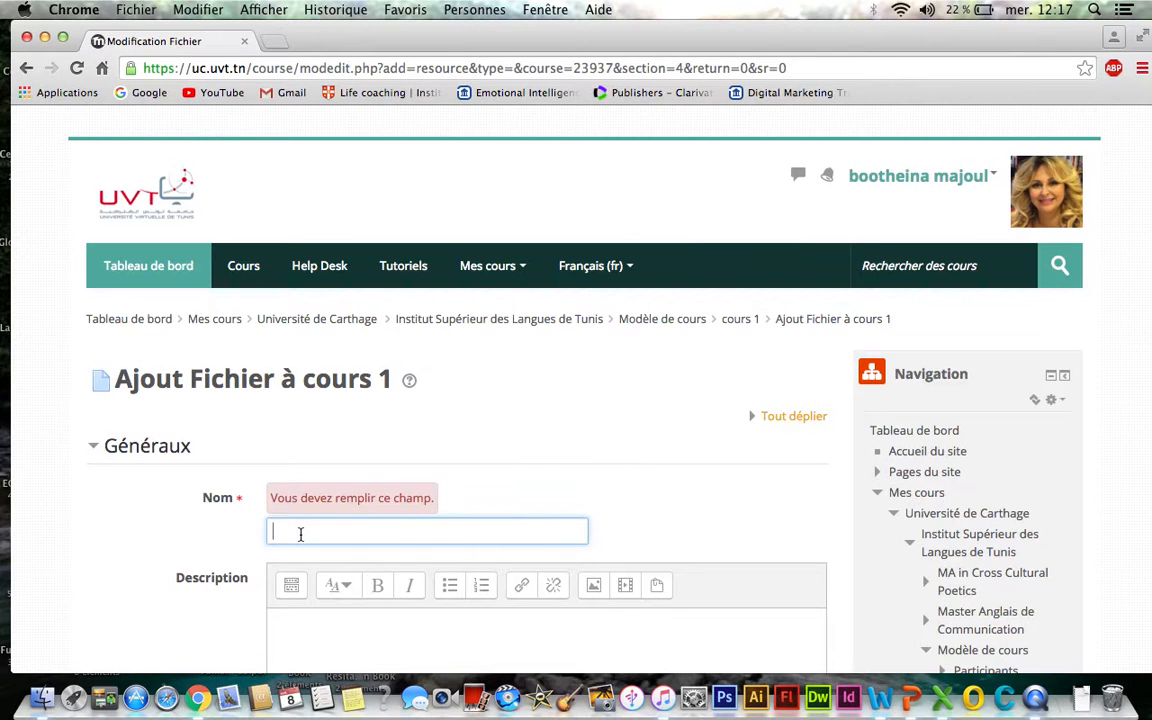
type("vidéo 1")
- Upload the Step 1- How to record mp4 video from the desktop into the file selection area
scroll(548, 380, "down", 5)
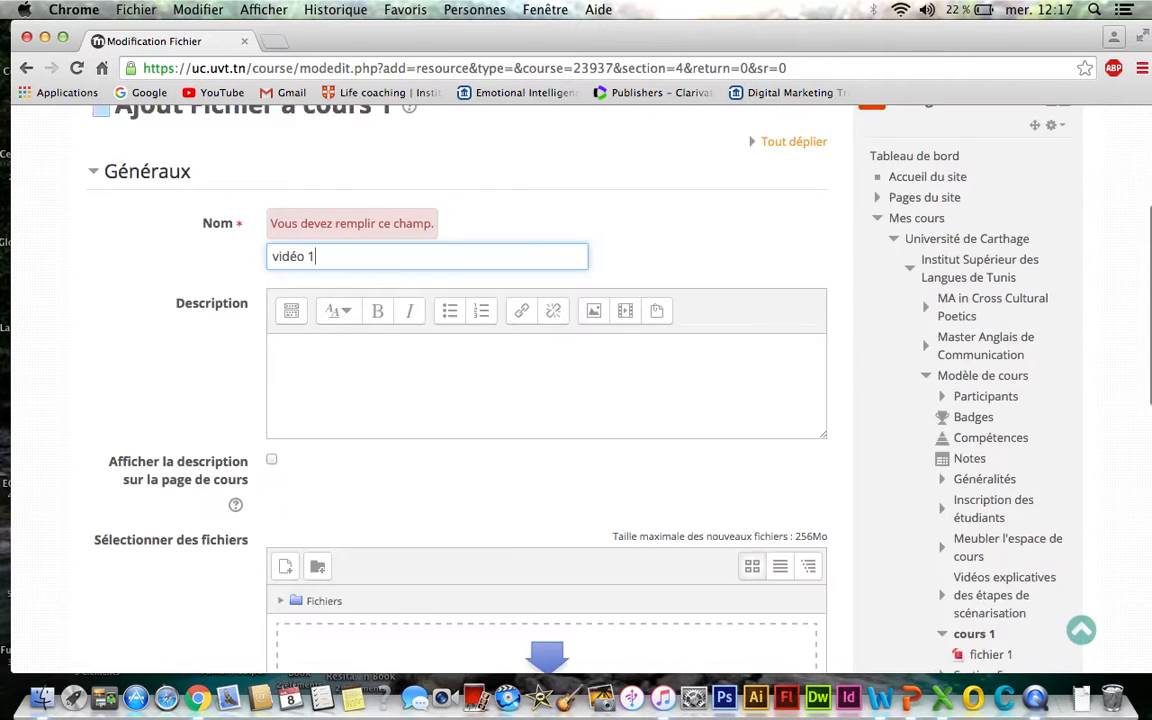
scroll(548, 380, "down", 3)
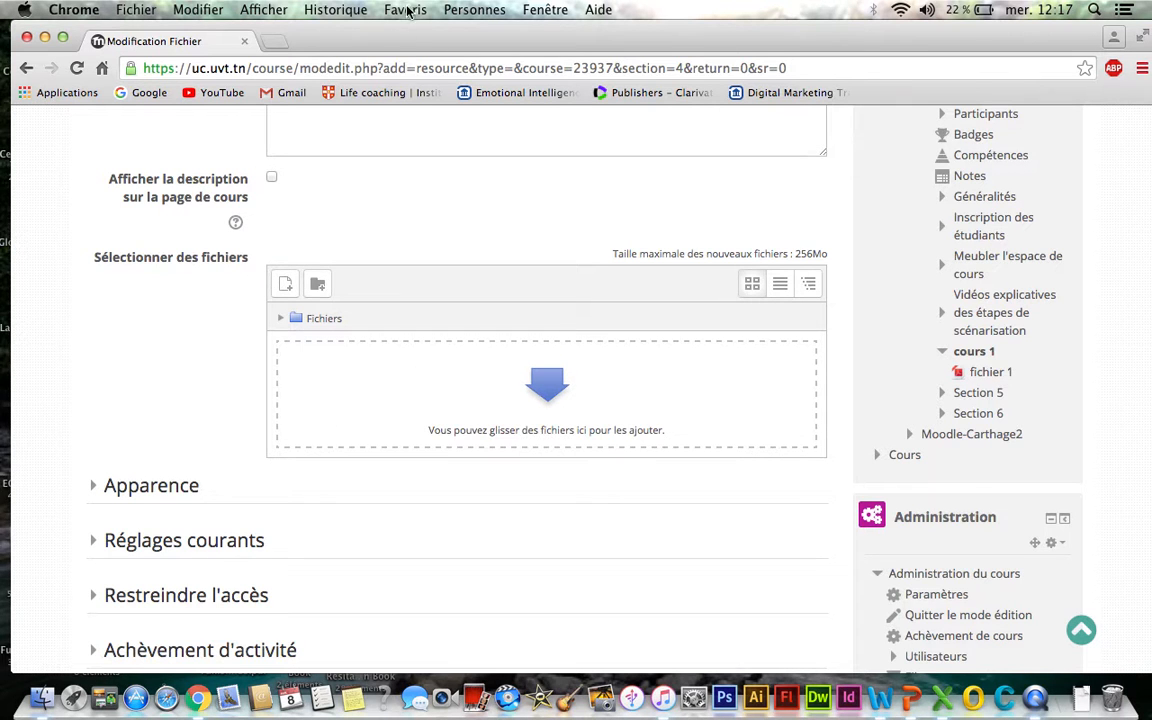
left_click_drag(408, 42, 682, 40)
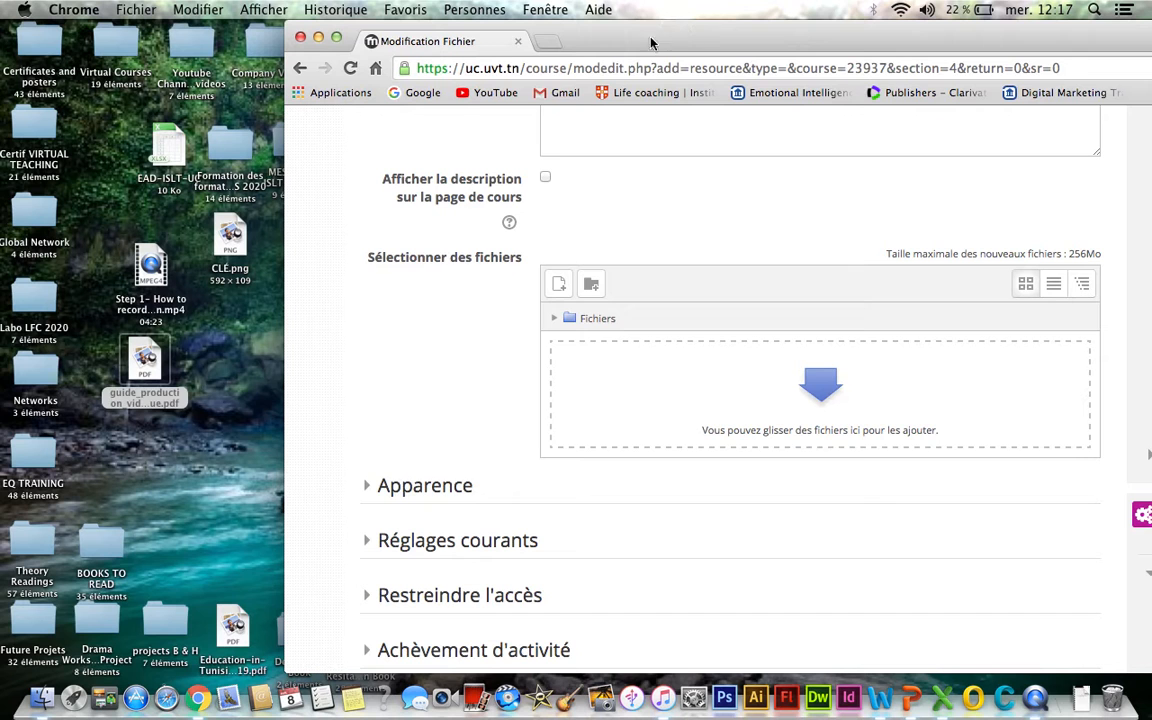
left_click_drag(152, 268, 795, 393)
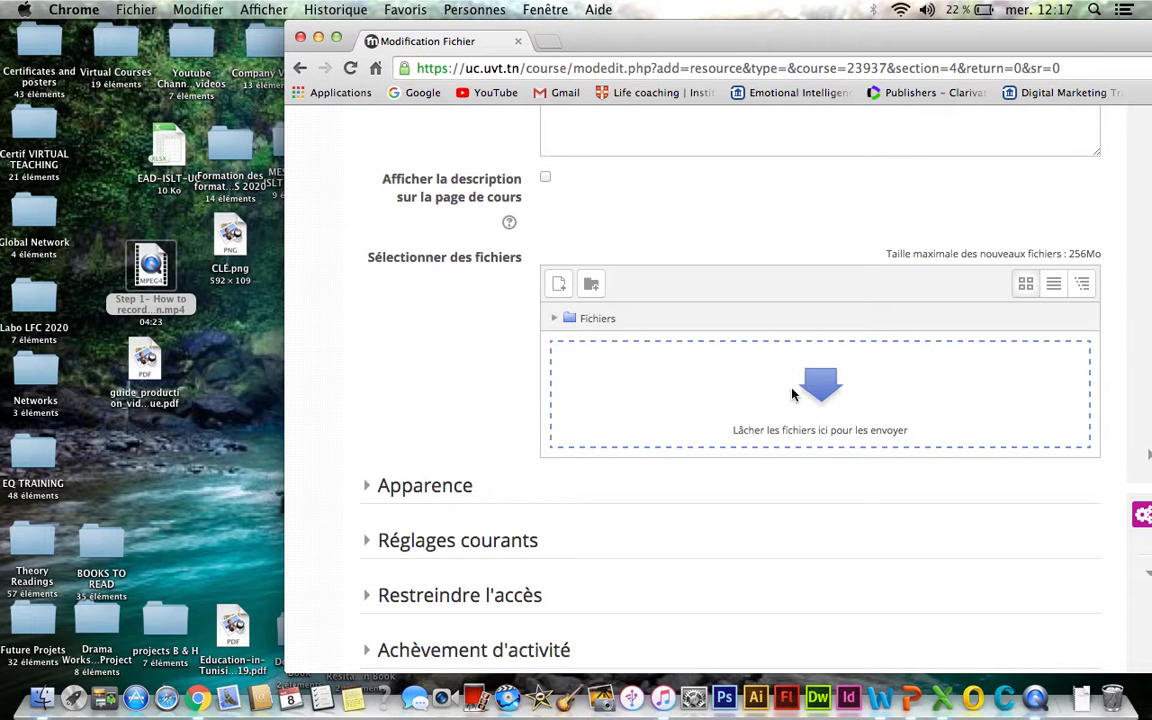
left_click_drag(790, 36, 527, 33)
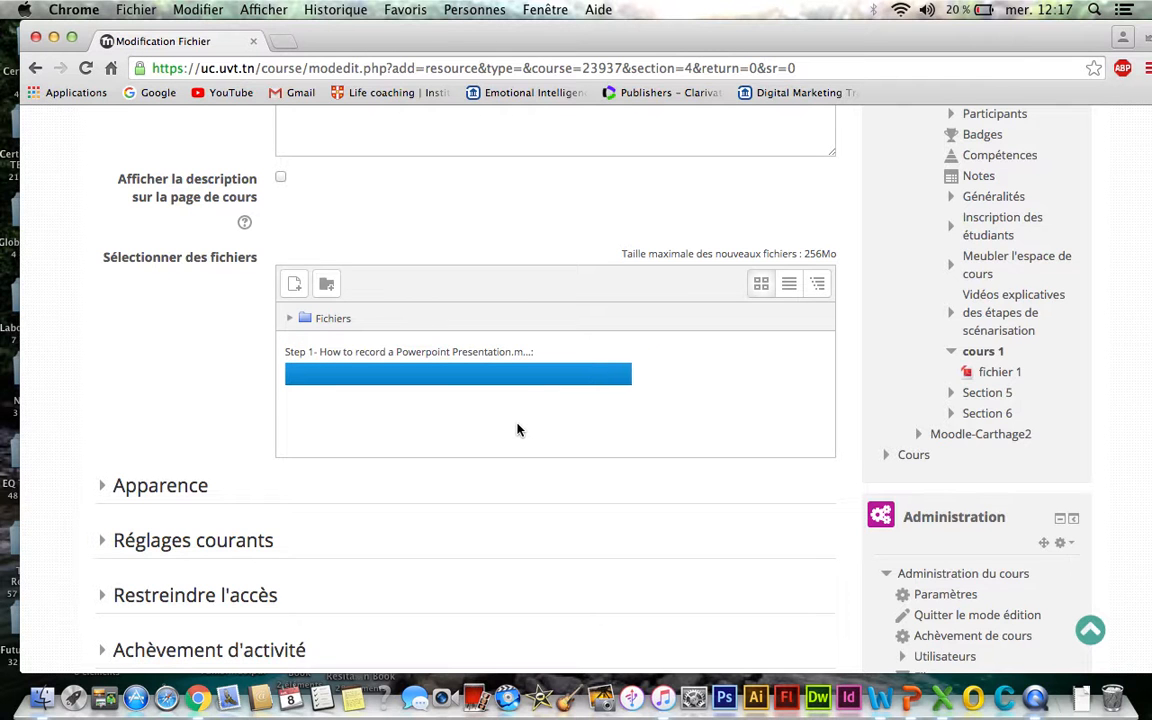
- Save the vidéo 1 resource and return to the course page
scroll(517, 430, "down", 2)
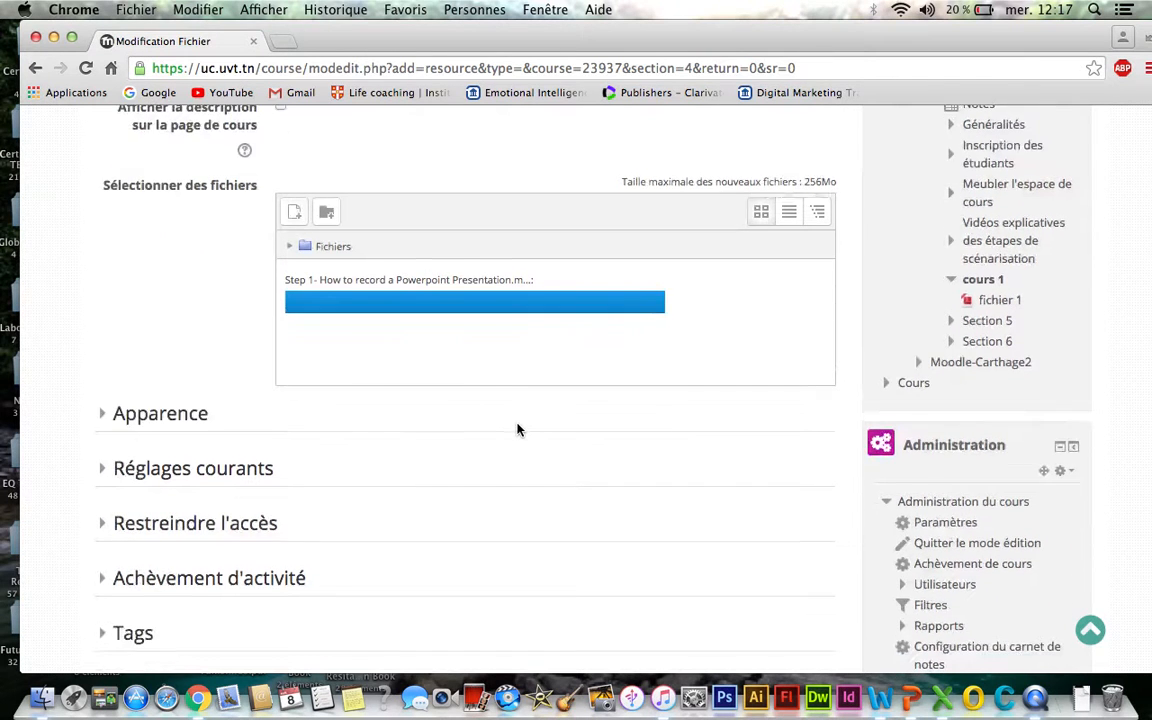
scroll(517, 430, "down", 3)
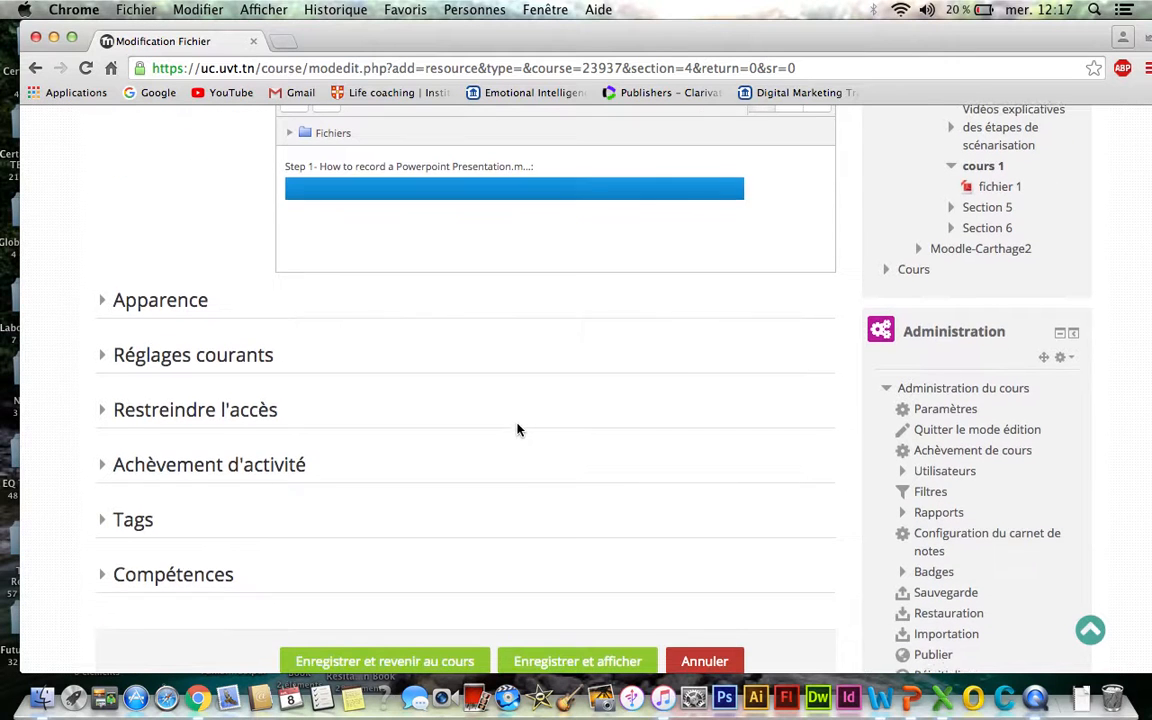
scroll(517, 430, "up", 1)
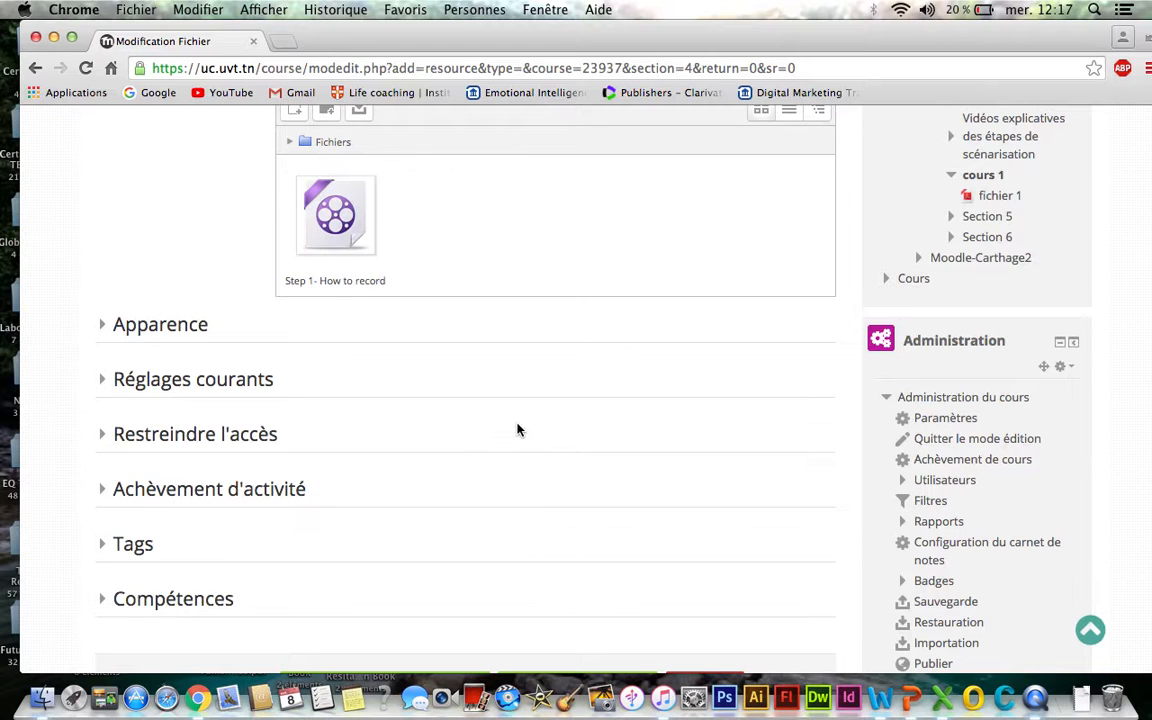
scroll(518, 430, "down", 5)
scroll(518, 430, "up", 2)
scroll(518, 430, "up", 2)
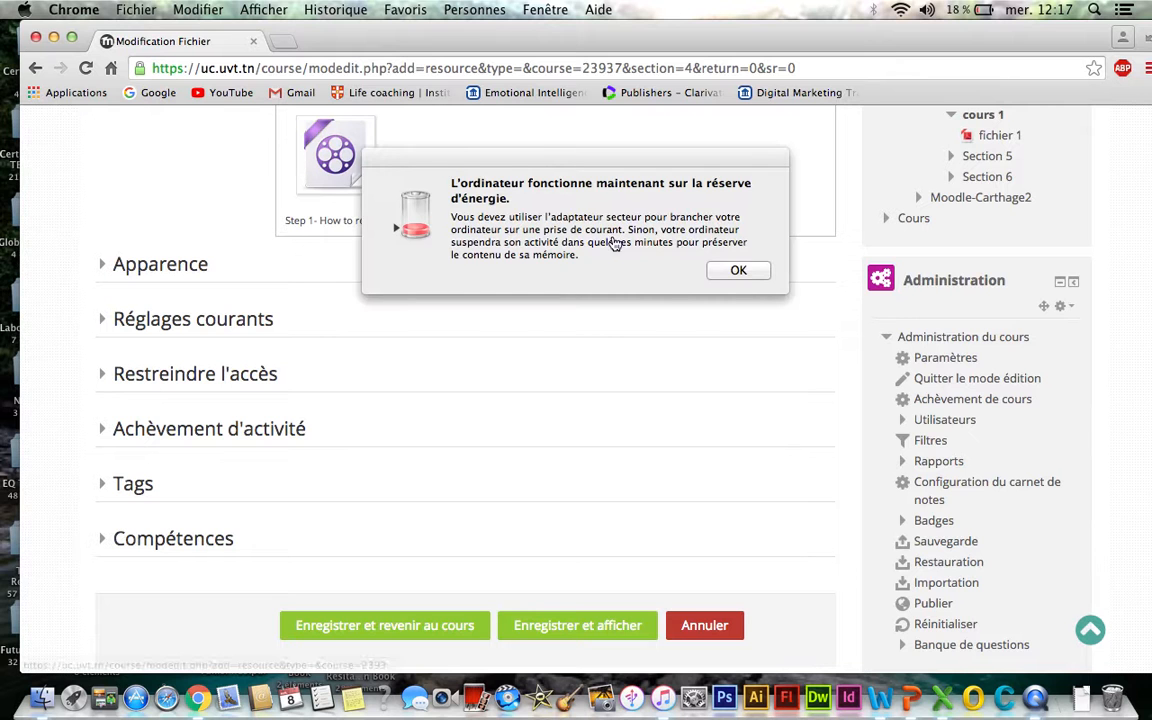
left_click(740, 268)
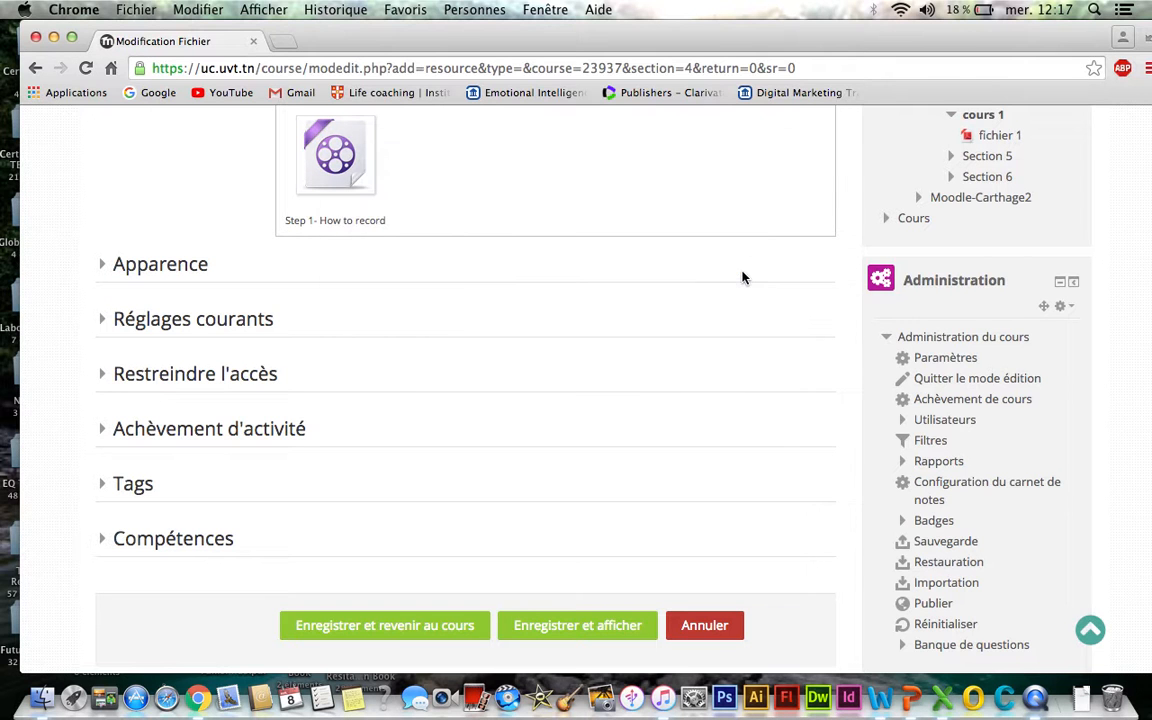
left_click(395, 625)
scroll(395, 632, "down", 1)
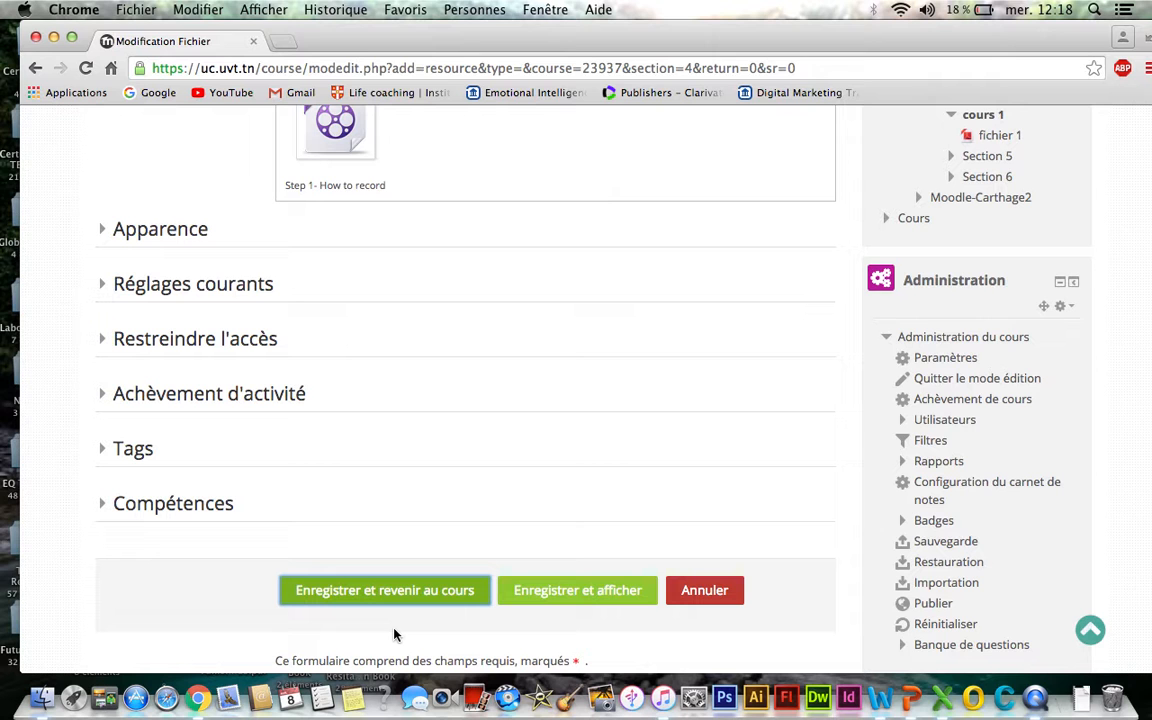
left_click(394, 605)
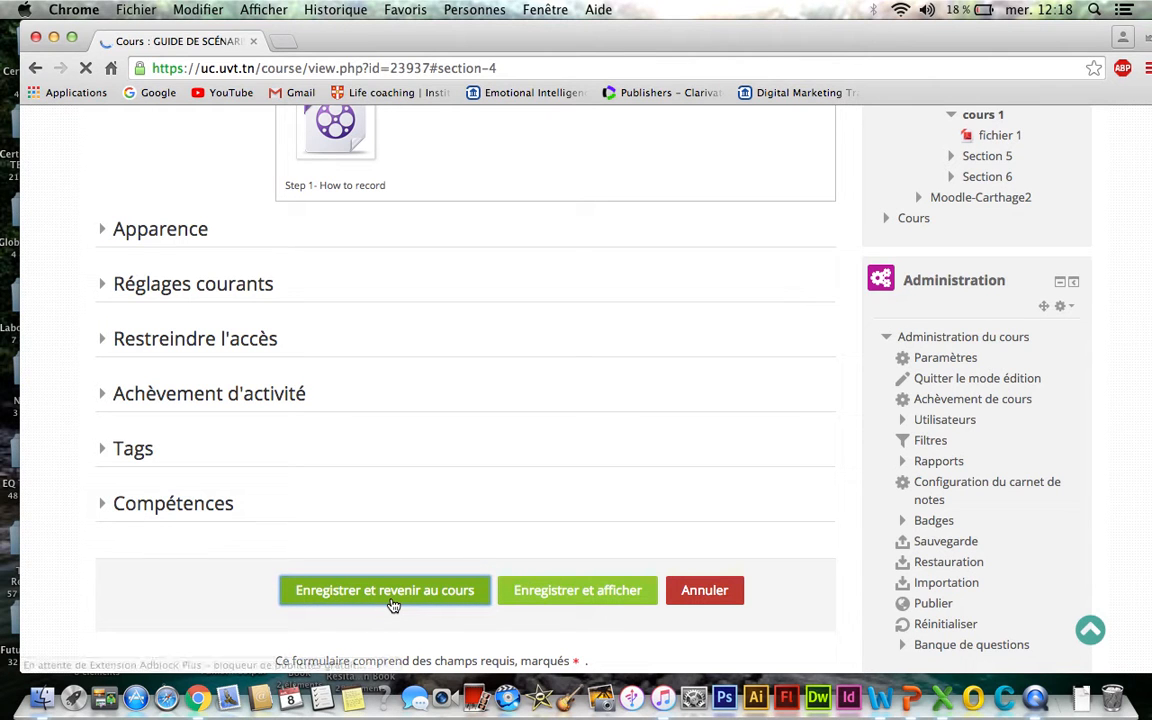